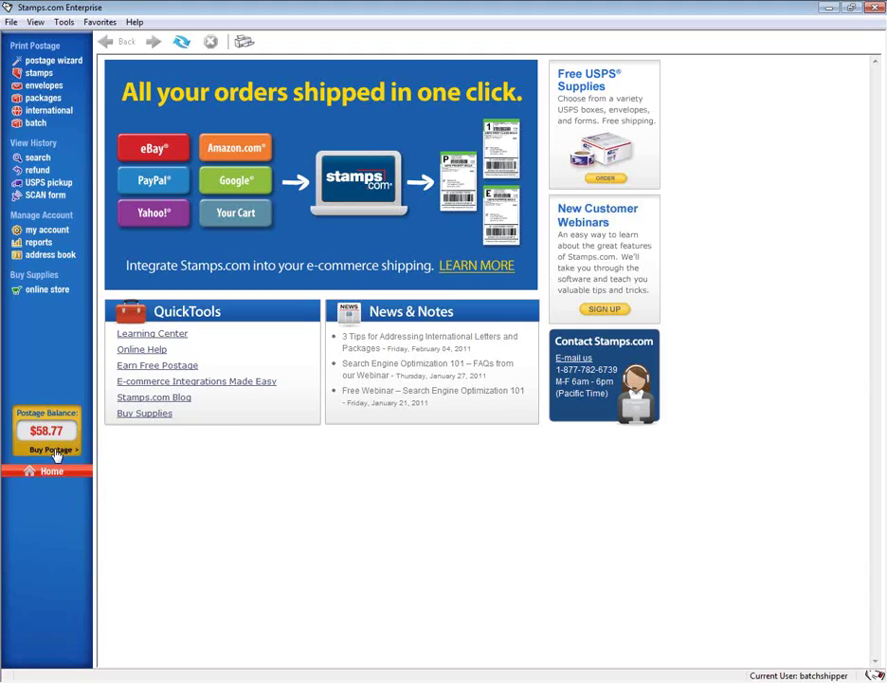
- Open the Purchase Postage window from Buy Postage under the $58.77 balance
click(54, 450)
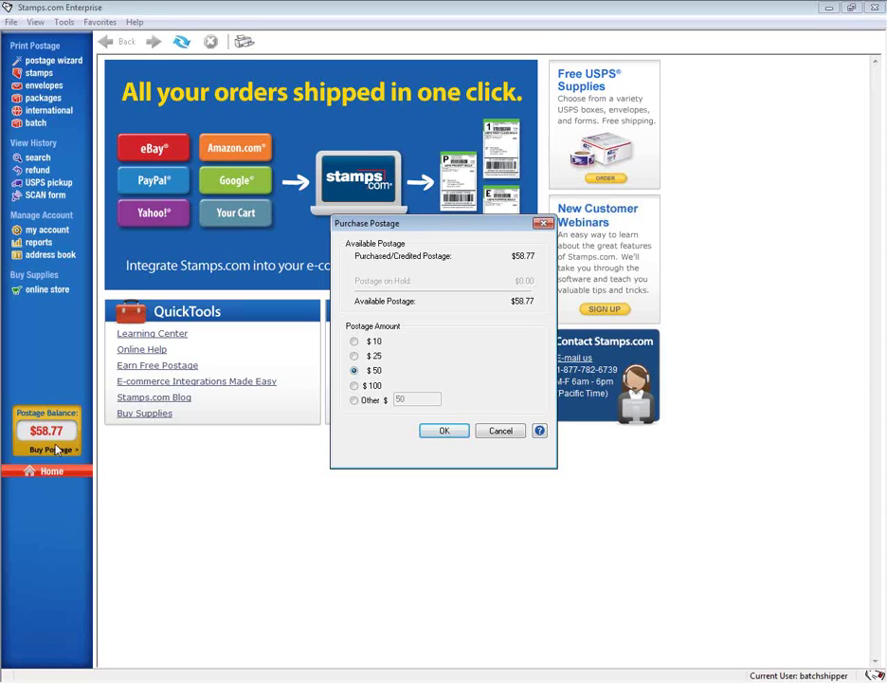
- Cancel the Purchase Postage dialog without buying, keeping the $58.77 balance
click(510, 433)
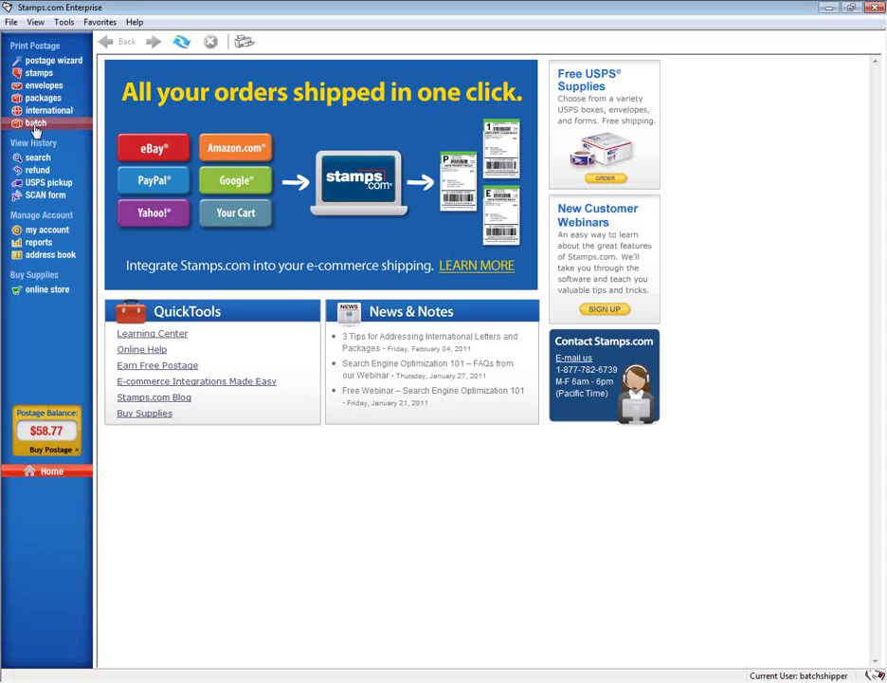
- Switch to the batch page and close the Getting Started with Batch dialog
click(35, 126)
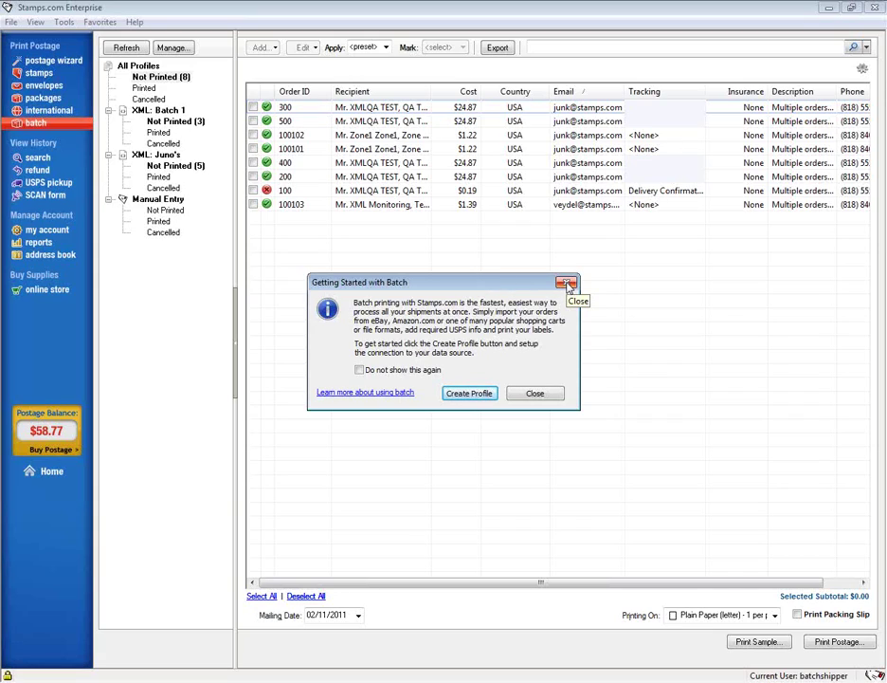
click(566, 283)
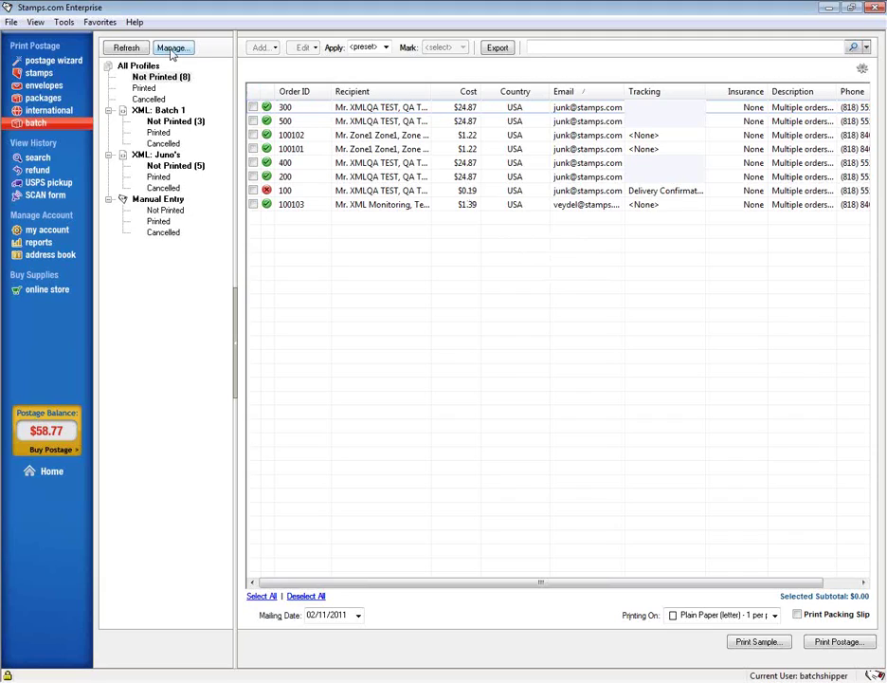
- In Manage Profiles, start a new profile with XML as its data source
click(172, 49)
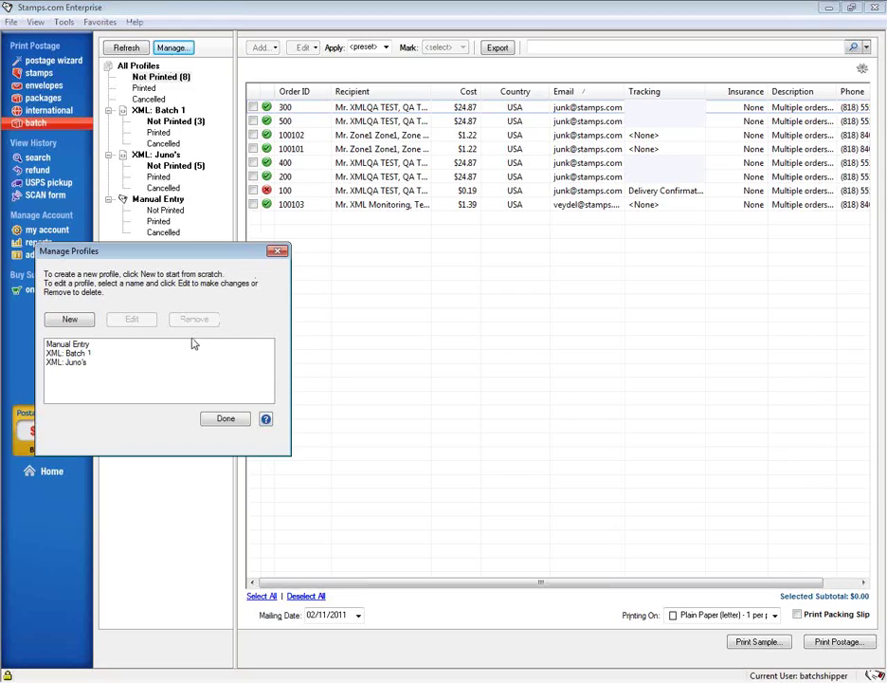
click(69, 320)
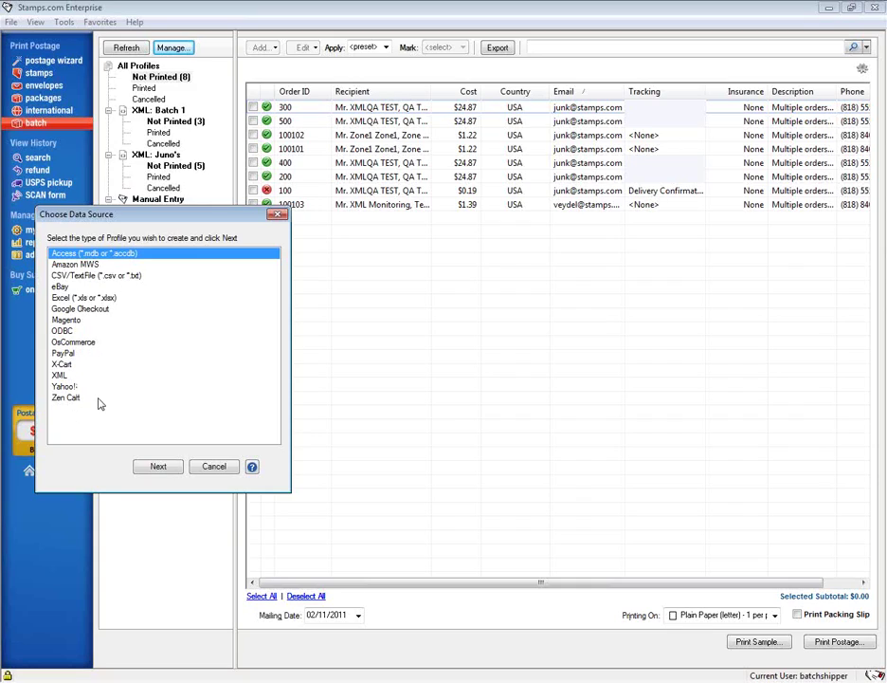
click(59, 377)
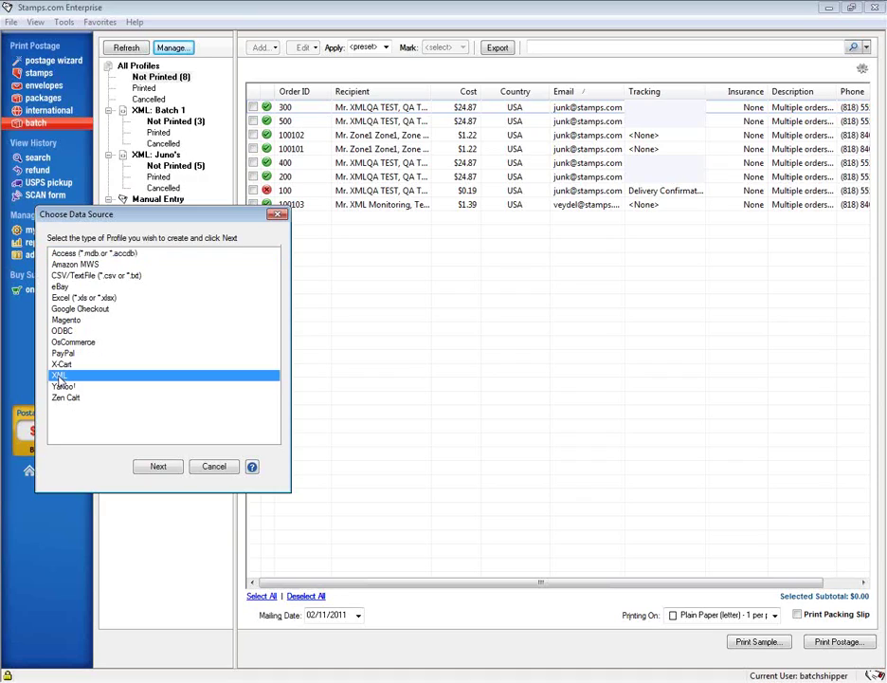
click(158, 466)
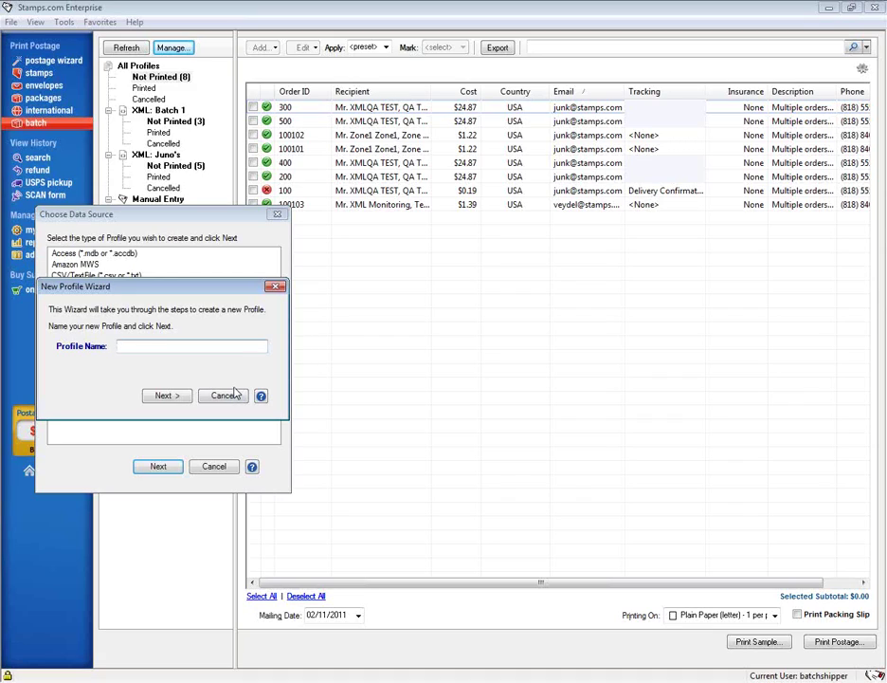
- Name the profile batch2 and select the Desktop XML file 8.12.2010 as its source
text(batch2)
click(180, 397)
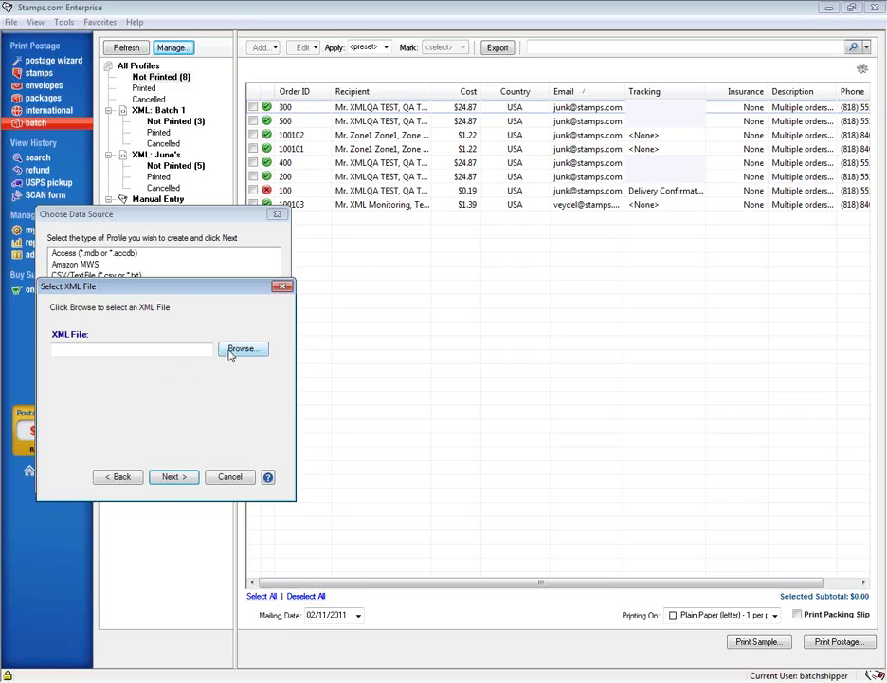
click(231, 350)
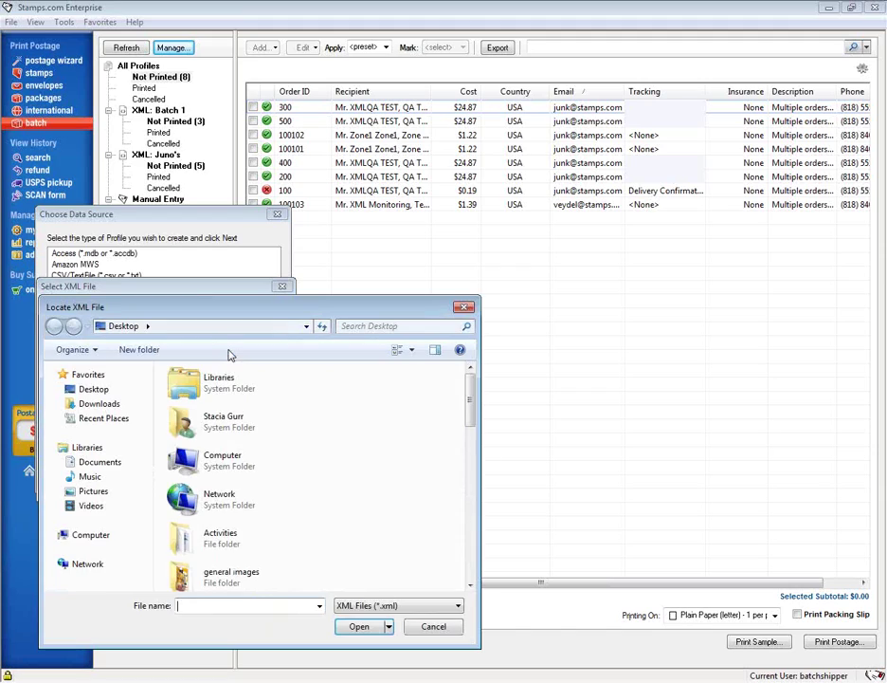
click(99, 391)
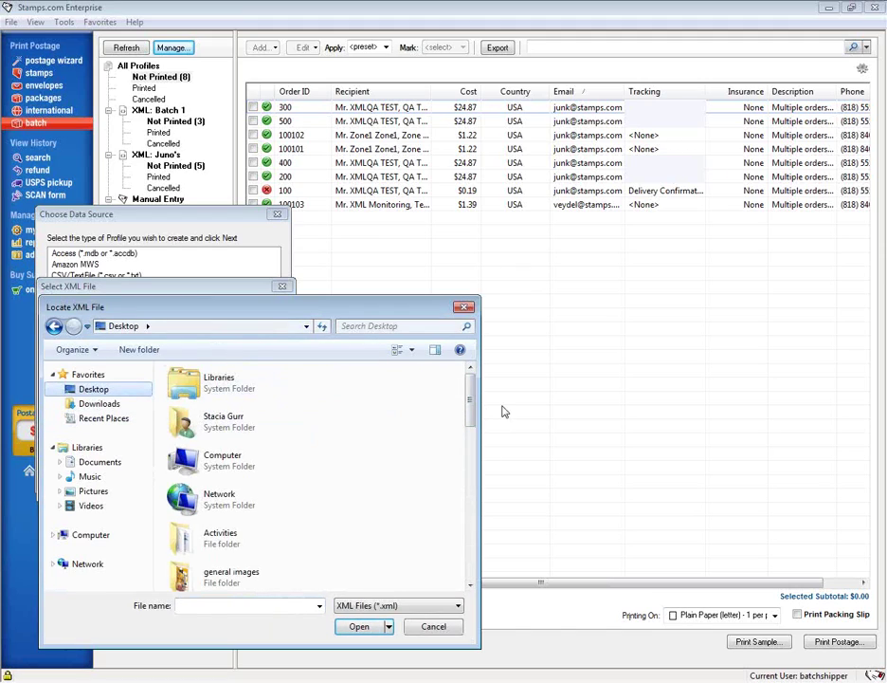
drag(472, 396, 467, 515)
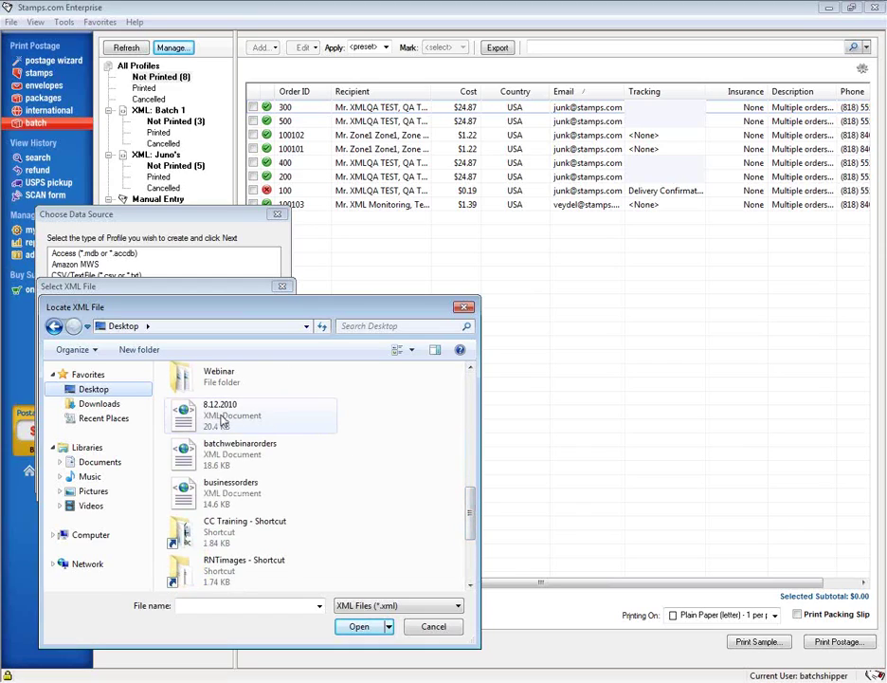
double_click(224, 422)
- Advance from the Select XML File page to the batch2 Profile Options
click(172, 477)
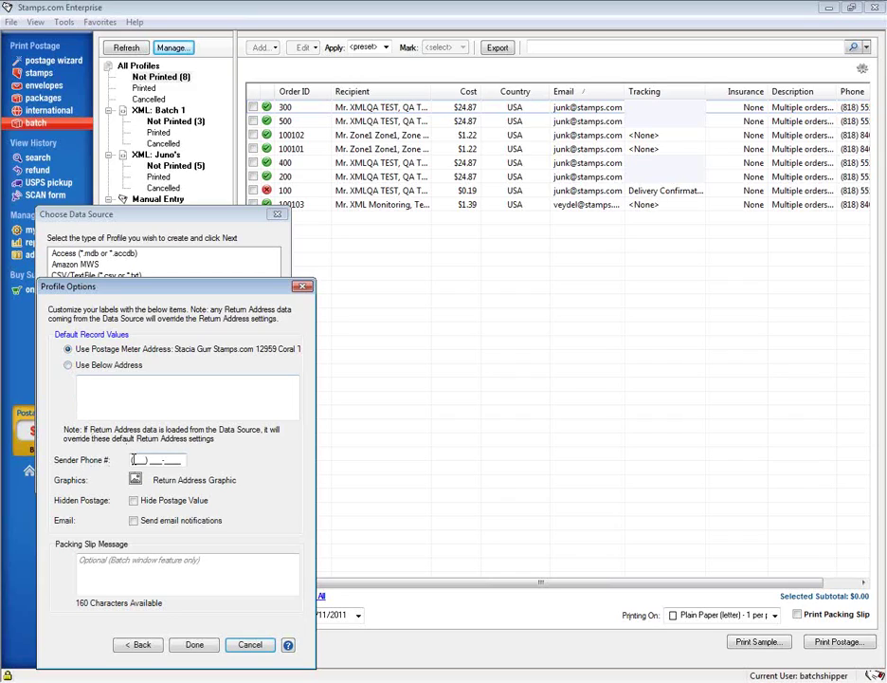
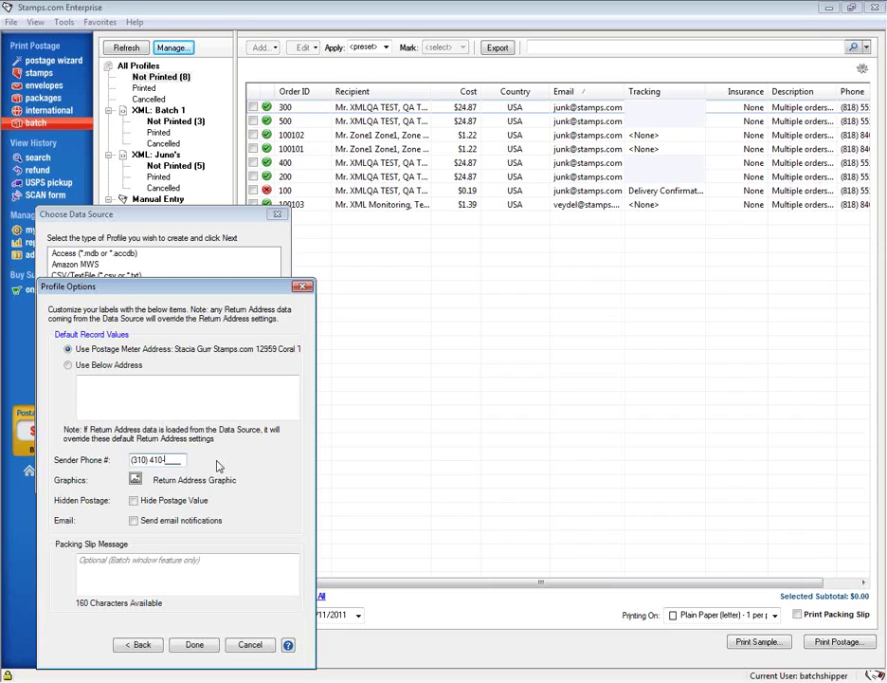
- Enter the sender phone number and packing slip message 'Thank you for your business', then finish
click(219, 565)
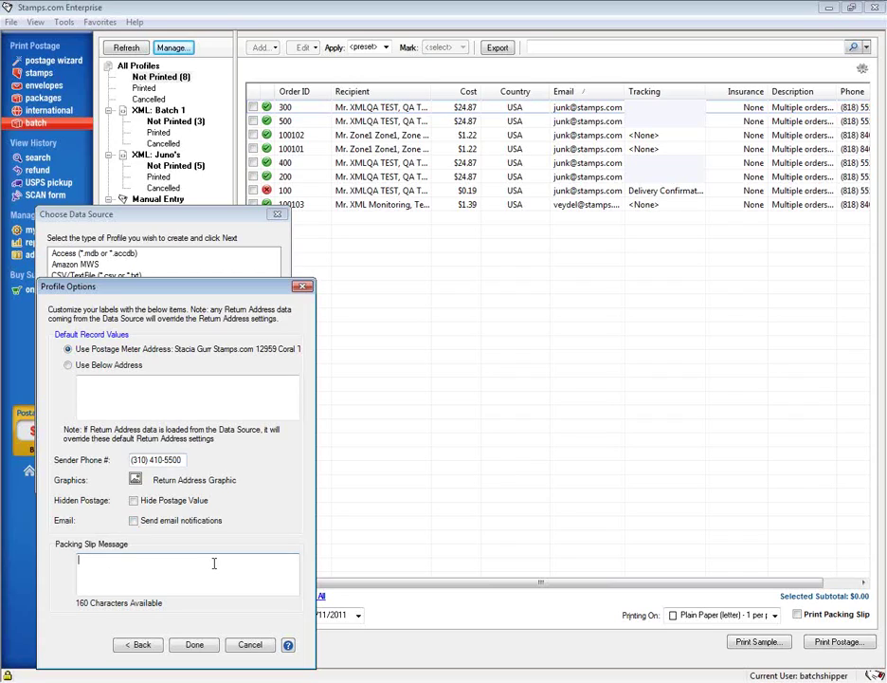
text(Thank you for your business)
click(194, 645)
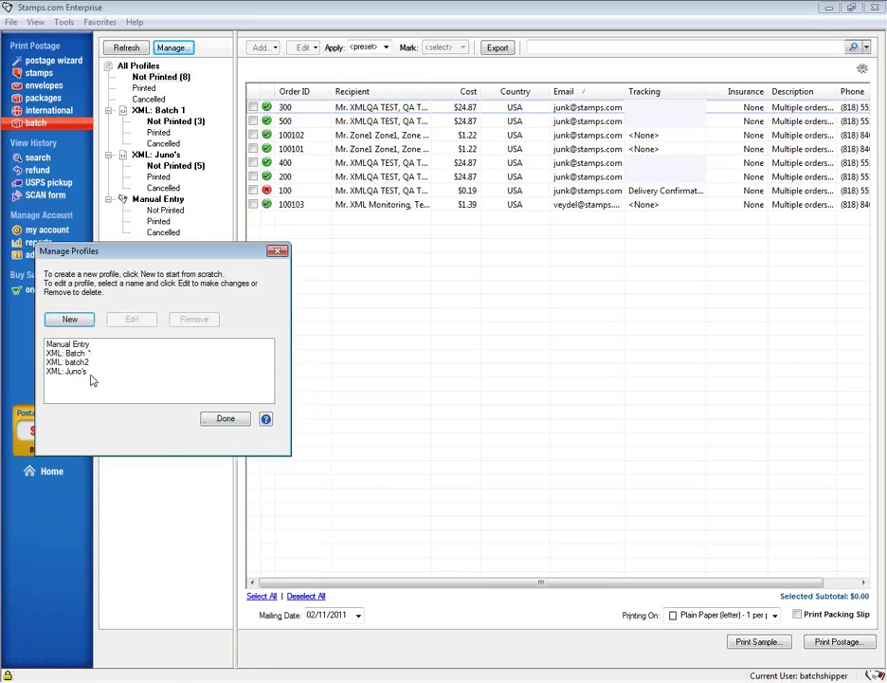
- Close Manage Profiles so XML: batch2 shows in the order tree
click(226, 419)
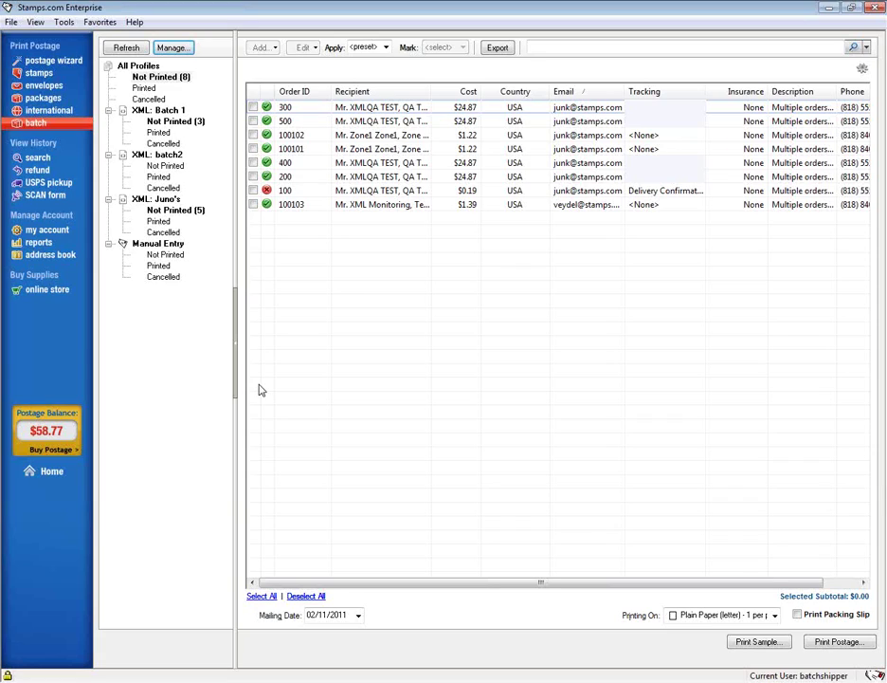
- Refresh the orders, choosing Reload for changed orders 100101 and 100102
click(126, 49)
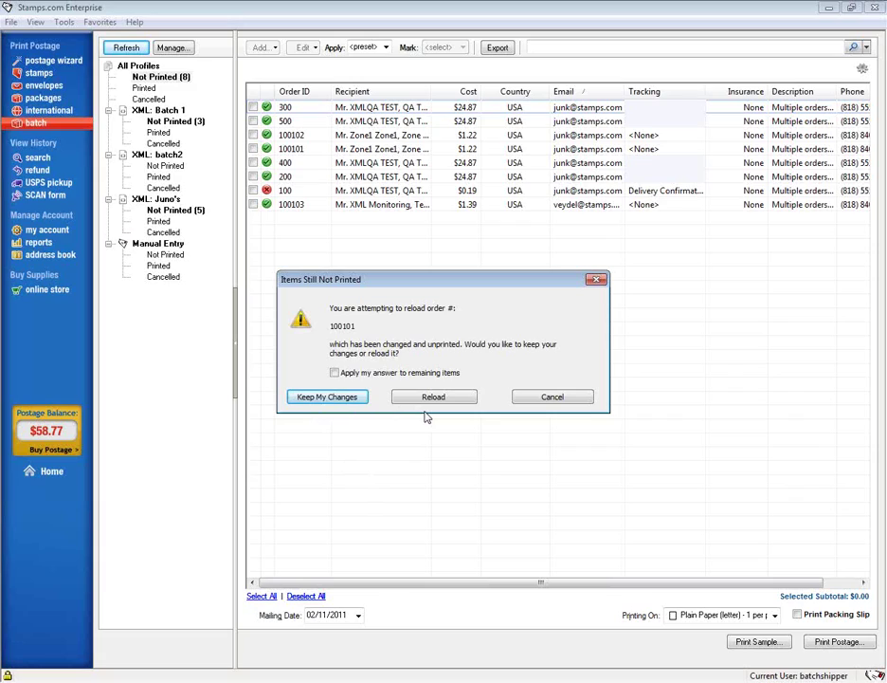
click(435, 399)
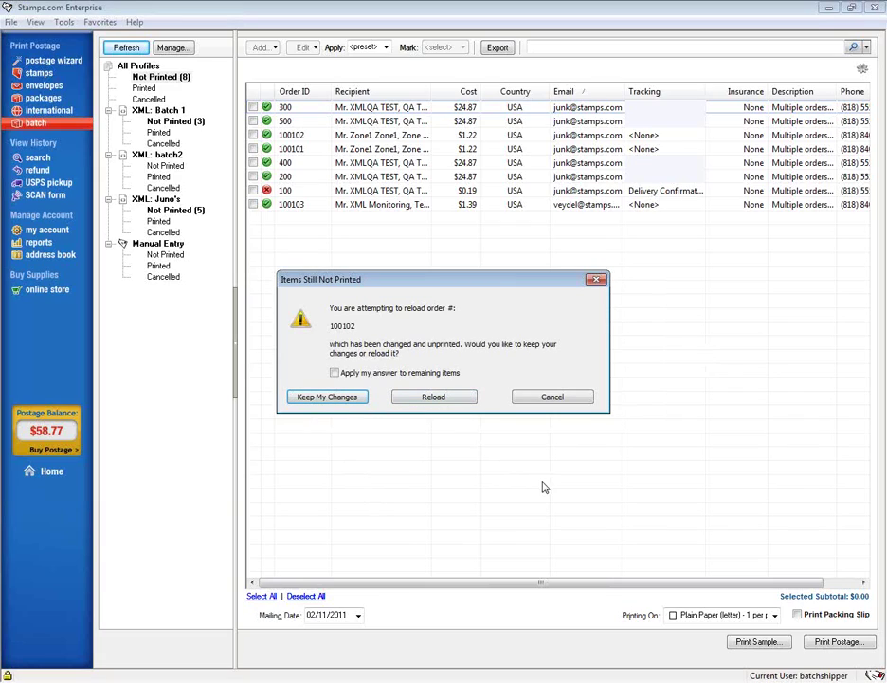
click(438, 399)
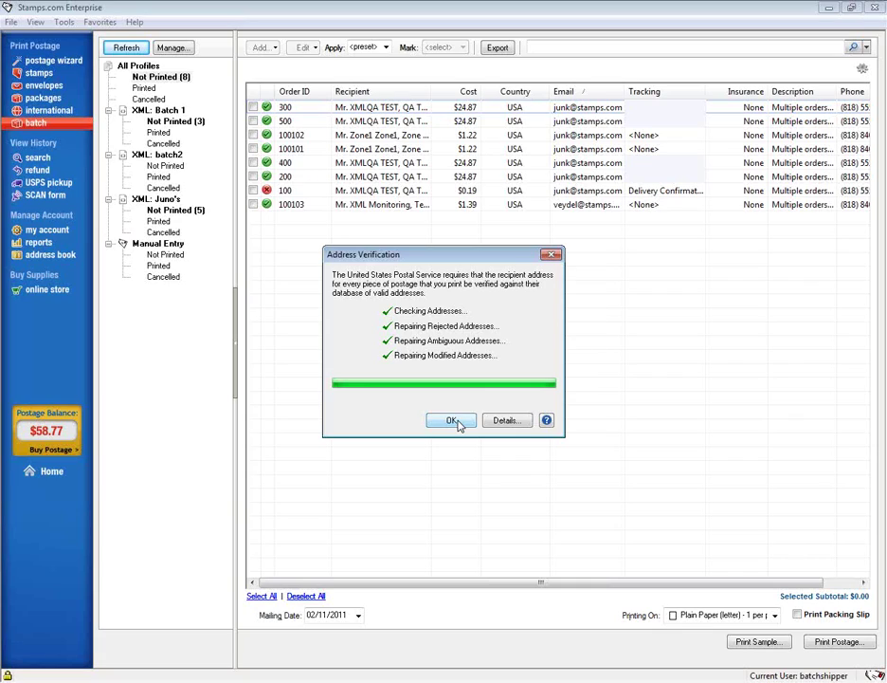
- Dismiss address verification, reload orders 100 and 500, and dismiss the rerun results
click(453, 421)
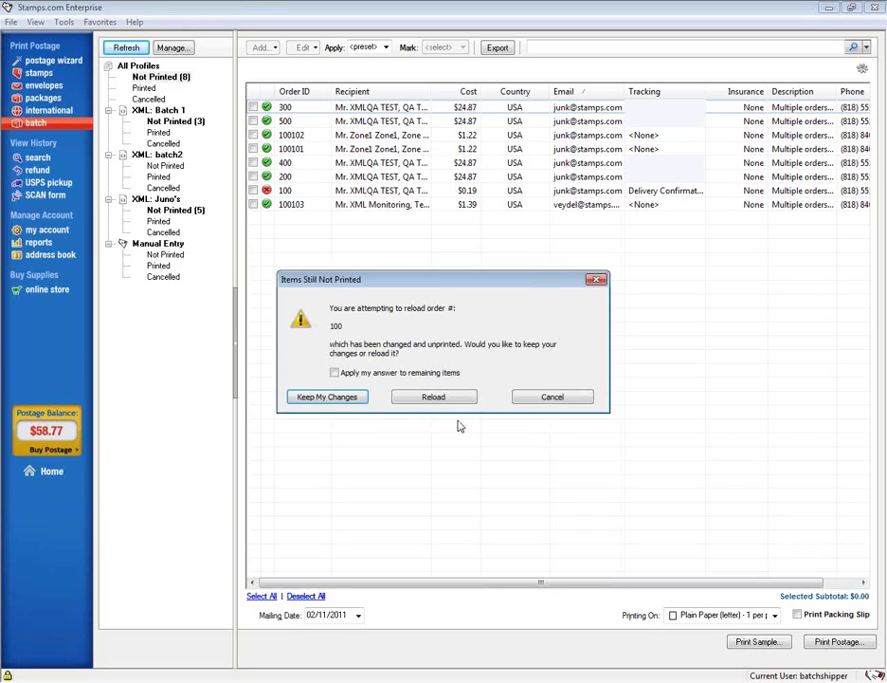
click(447, 403)
click(449, 402)
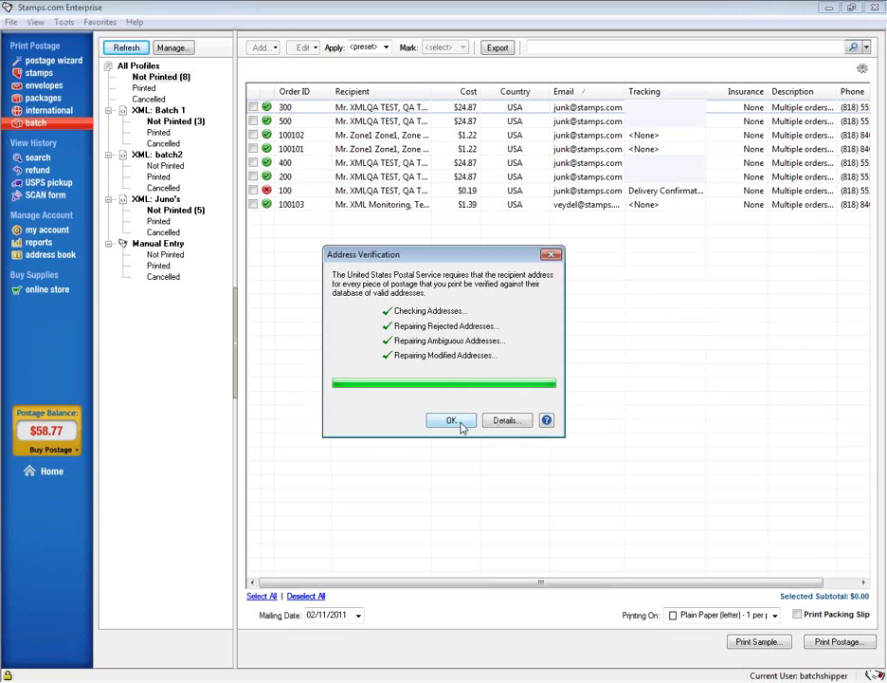
click(454, 421)
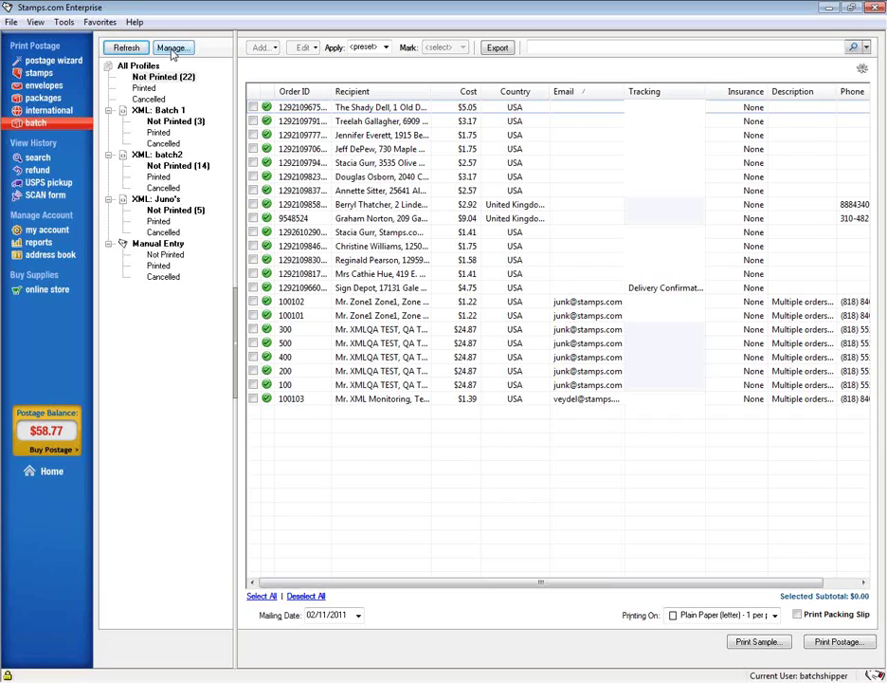
- Open the XML: batch2 import profile for editing and go to its label options
click(172, 48)
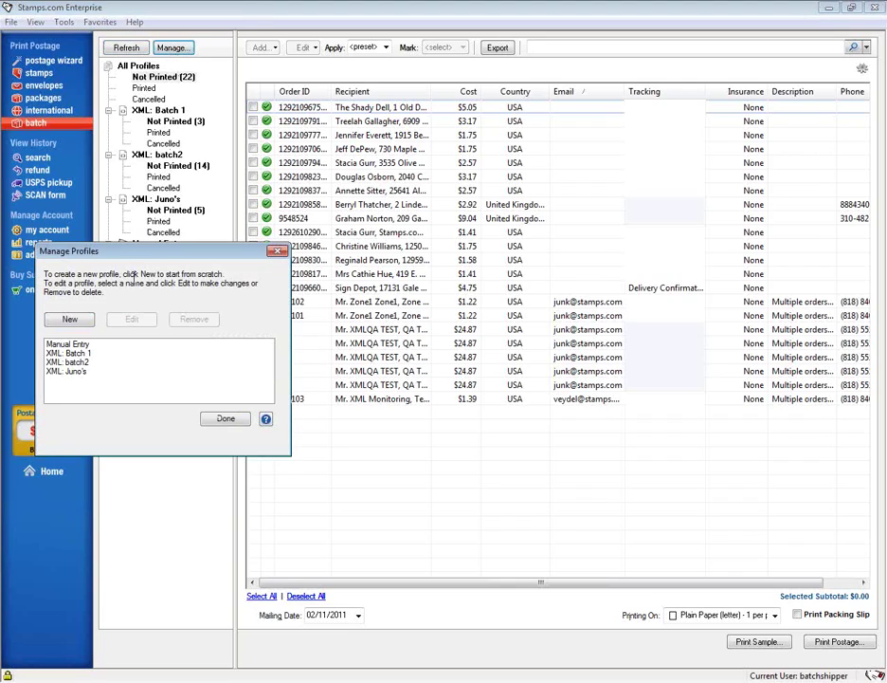
click(73, 363)
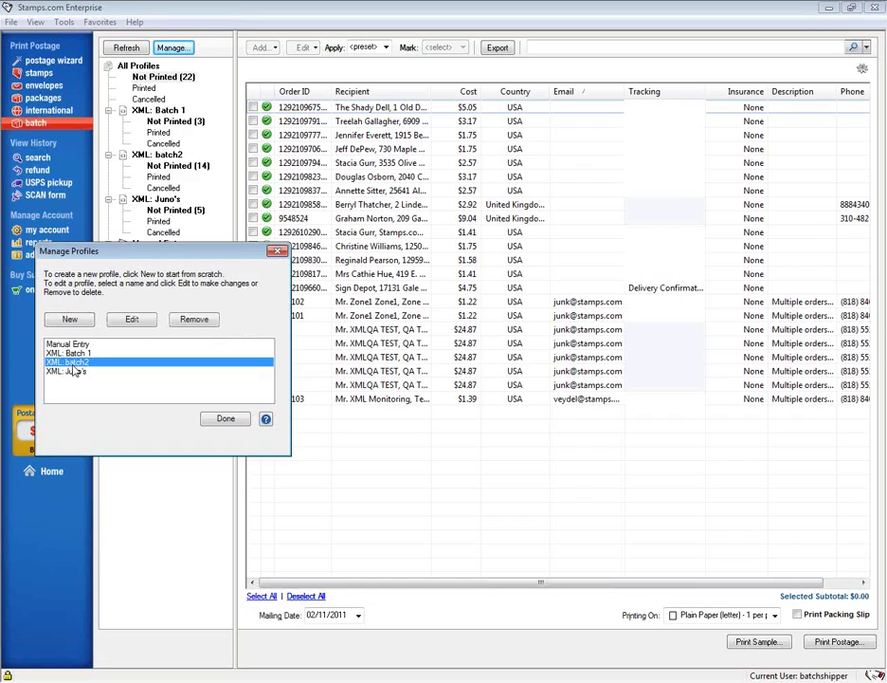
click(138, 323)
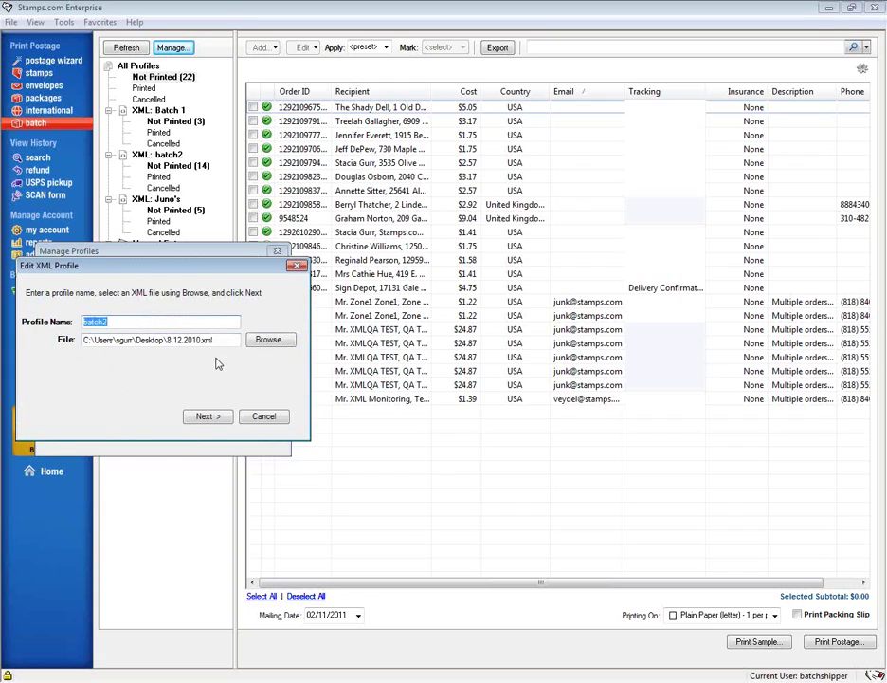
click(206, 416)
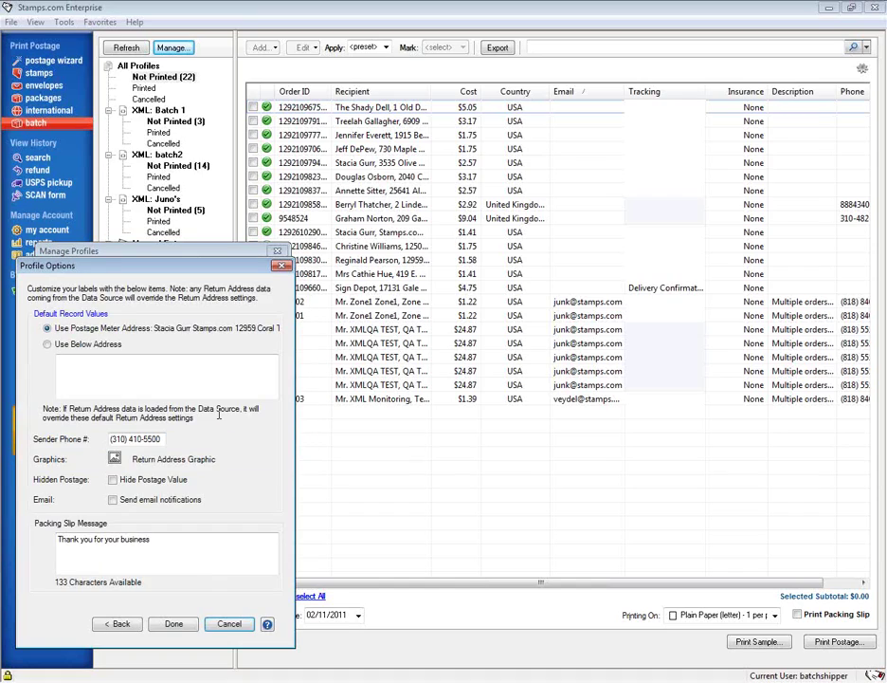
- Change the packing slip message to 'Big Sale! Come back soon!' and save the profile
drag(162, 538, 19, 547)
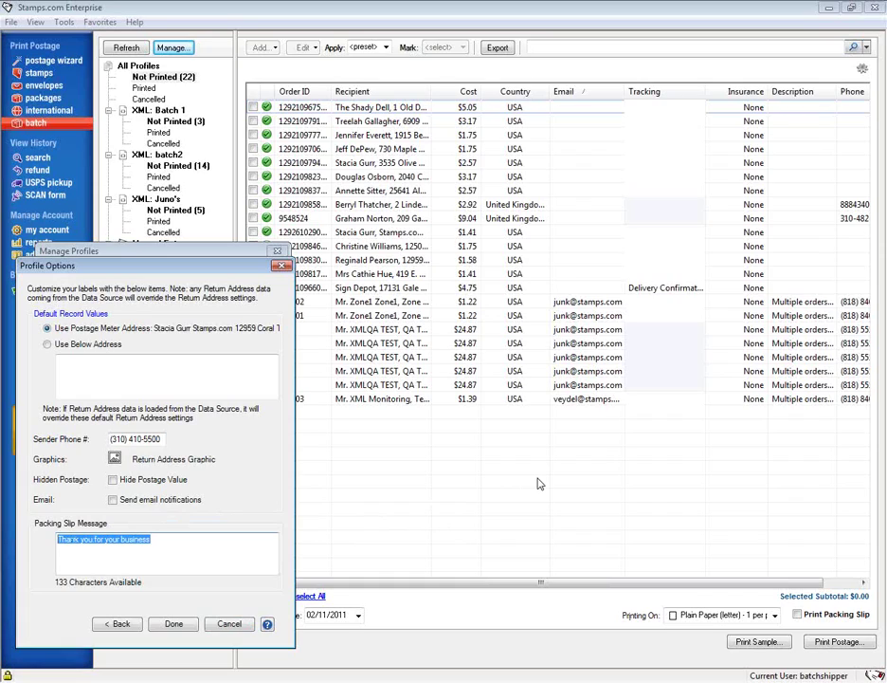
text(Big S)
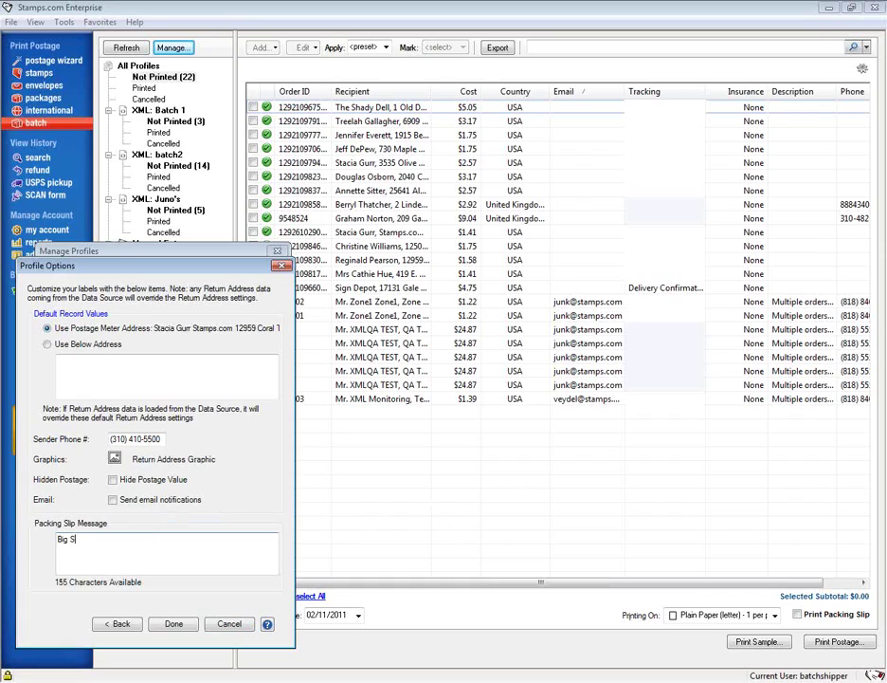
text(ale! Come back spon!)
text(!)
key(BackSpace)
text(!)
click(176, 626)
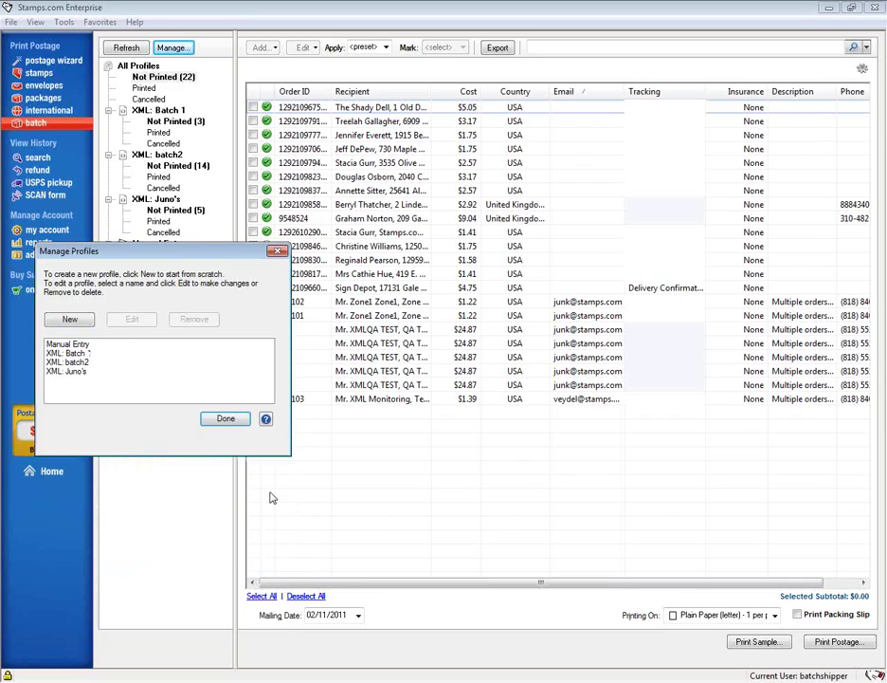
- Close Manage Profiles with Done to return to the batch order list
click(223, 420)
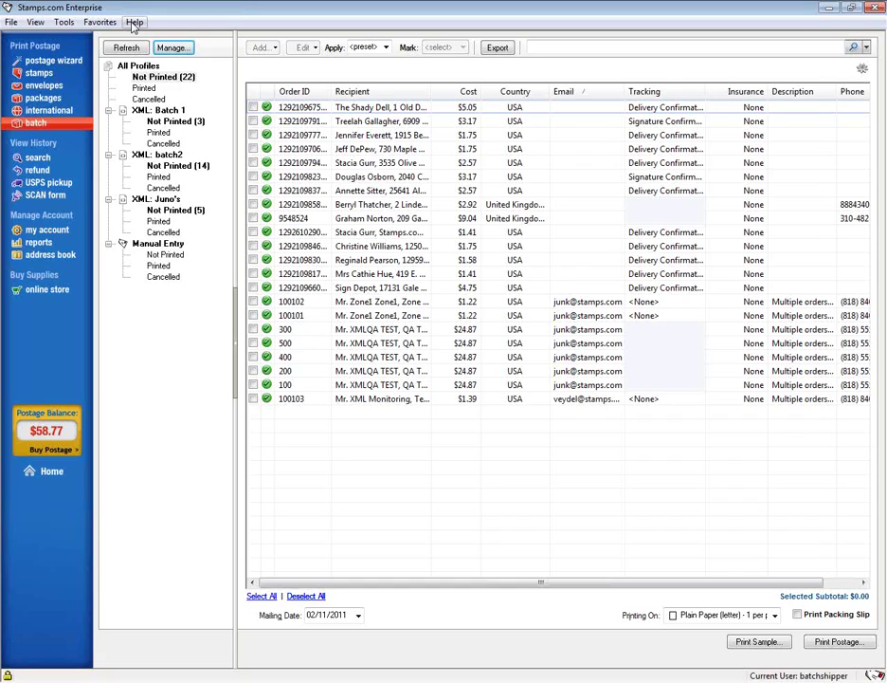
click(134, 22)
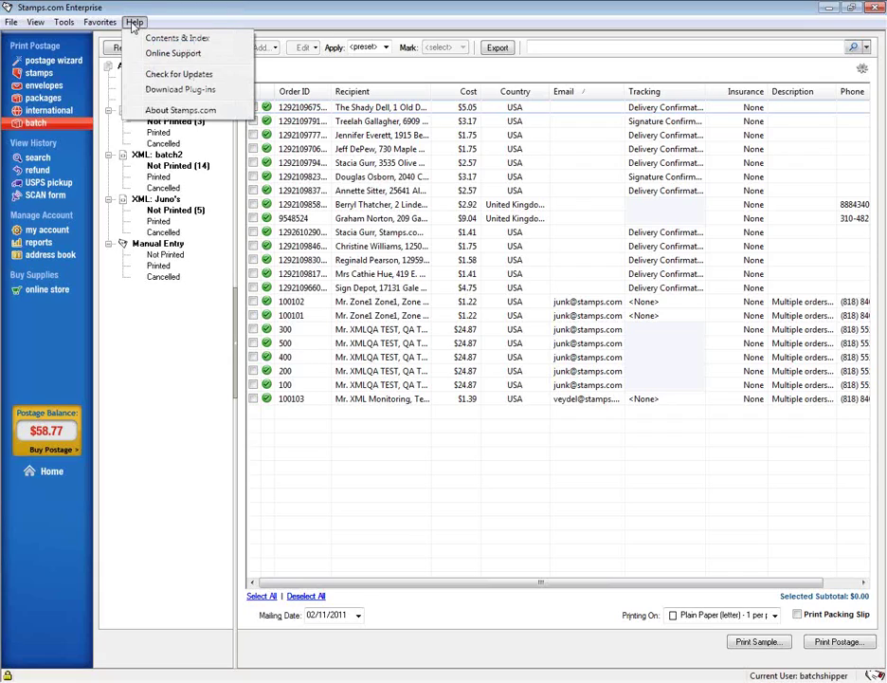
click(177, 110)
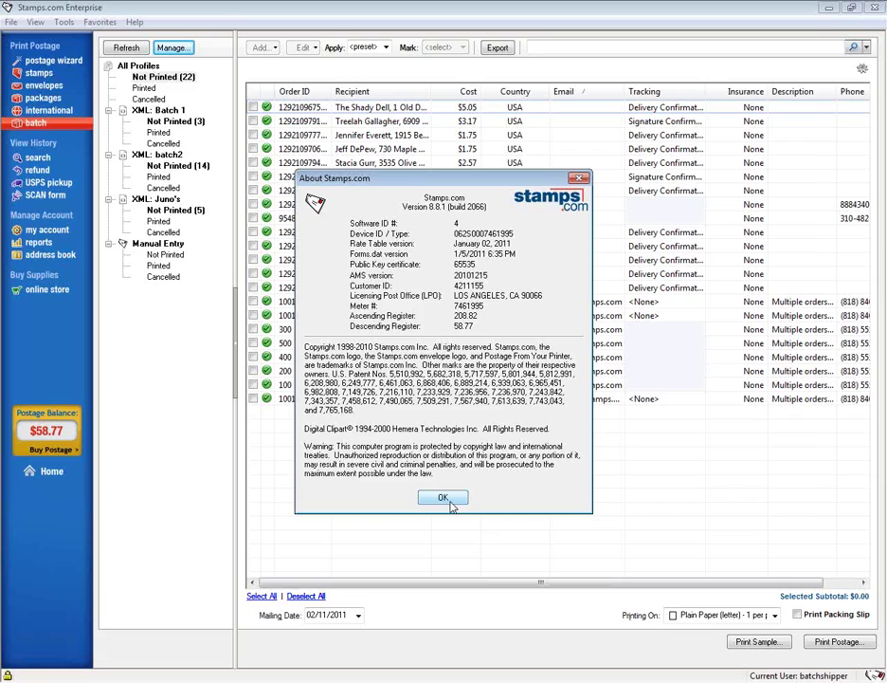
click(578, 180)
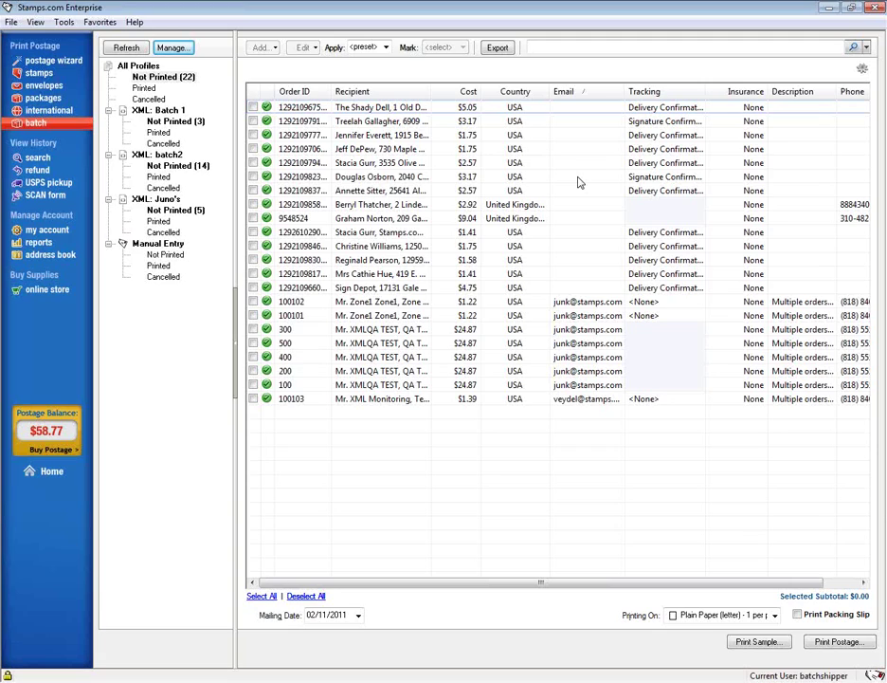
- Set Printing On to Stamps.com SDC-1200 - Standard 4x6 label - 2 per sheet
click(775, 616)
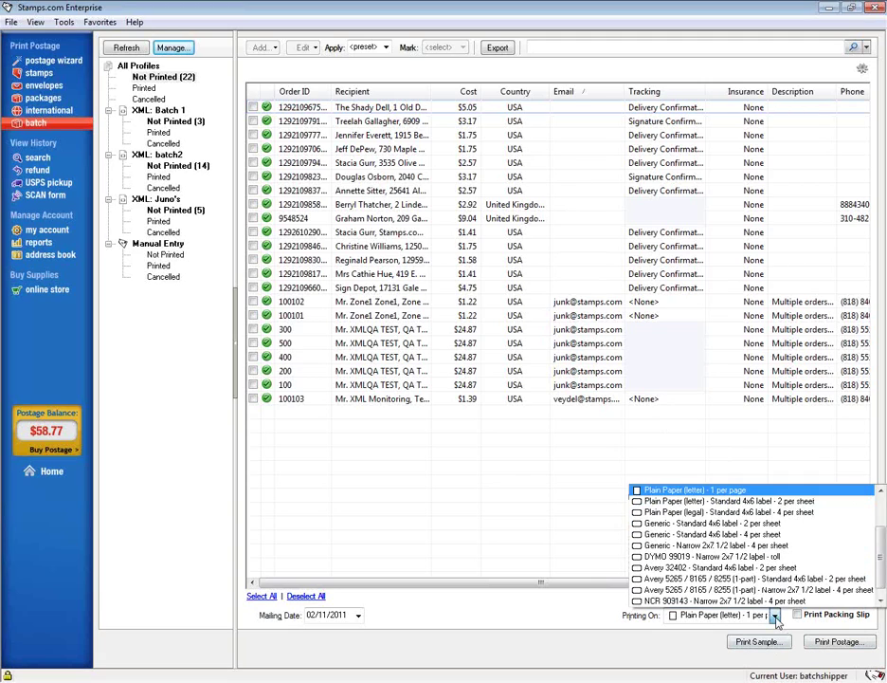
scroll(773, 603, up, 2)
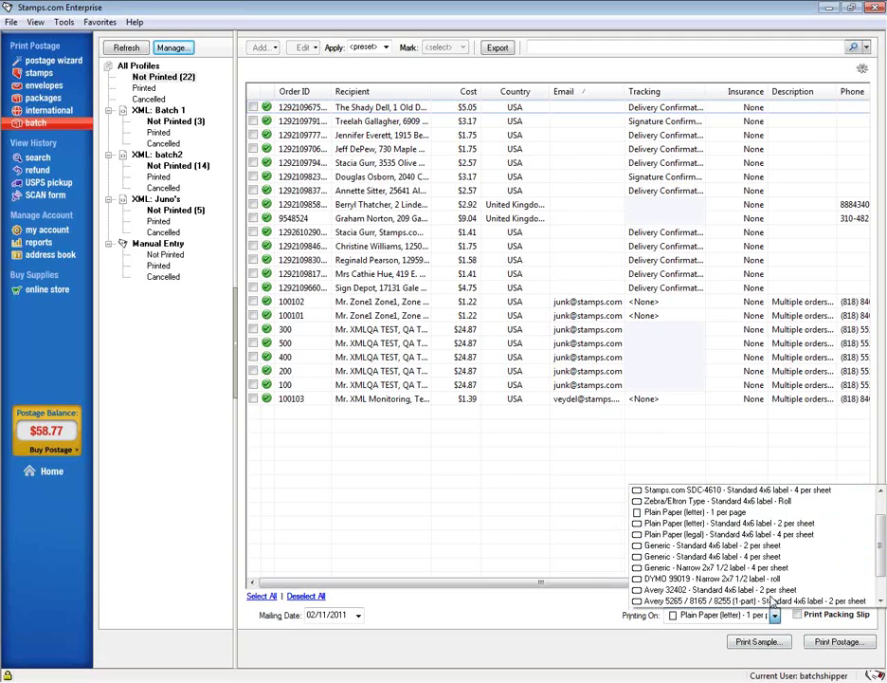
scroll(773, 603, down, 3)
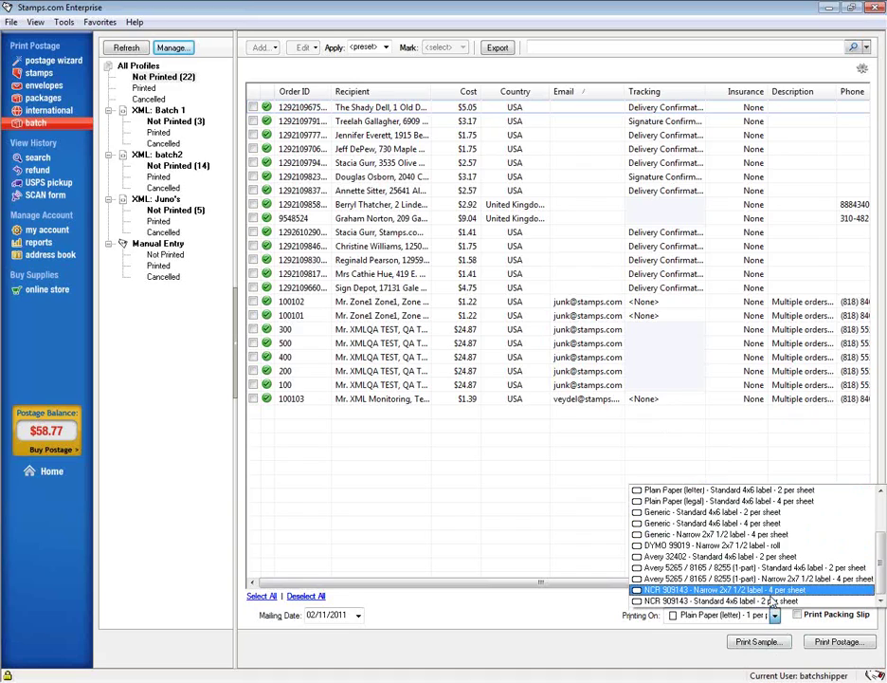
scroll(773, 603, up, 2)
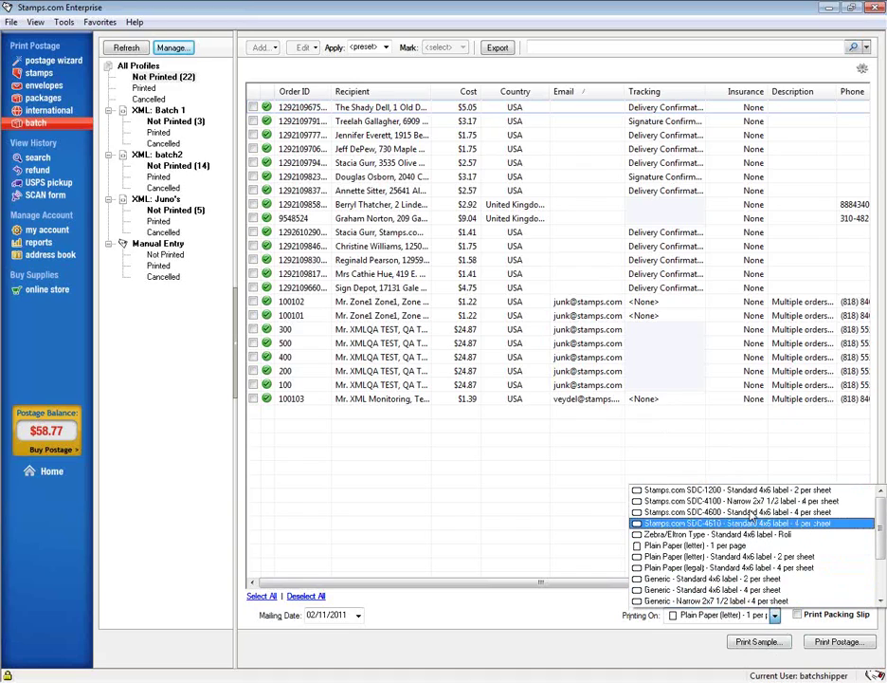
click(743, 491)
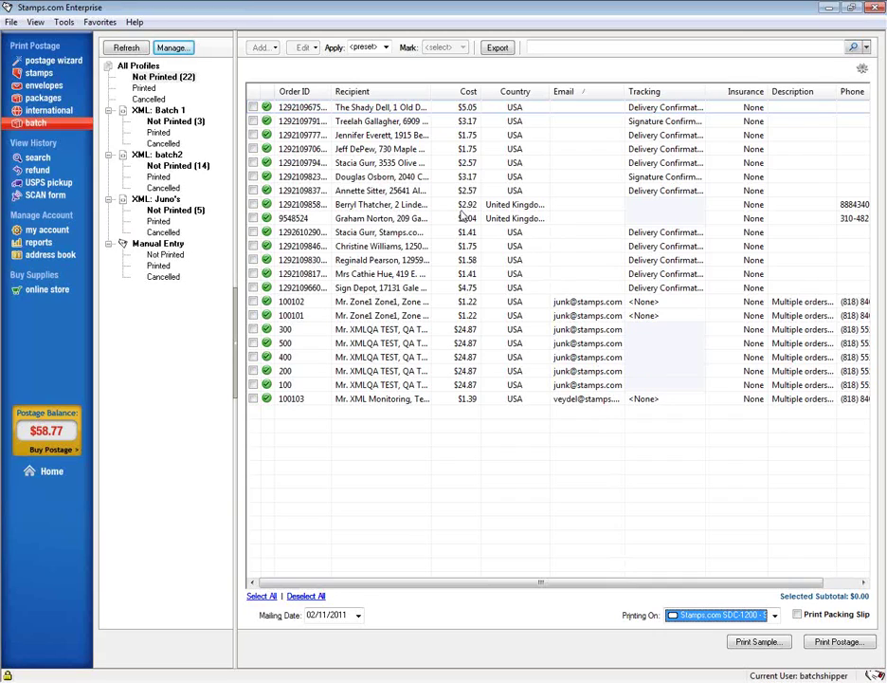
- Select the first order in the list and open it in the edit window
click(254, 108)
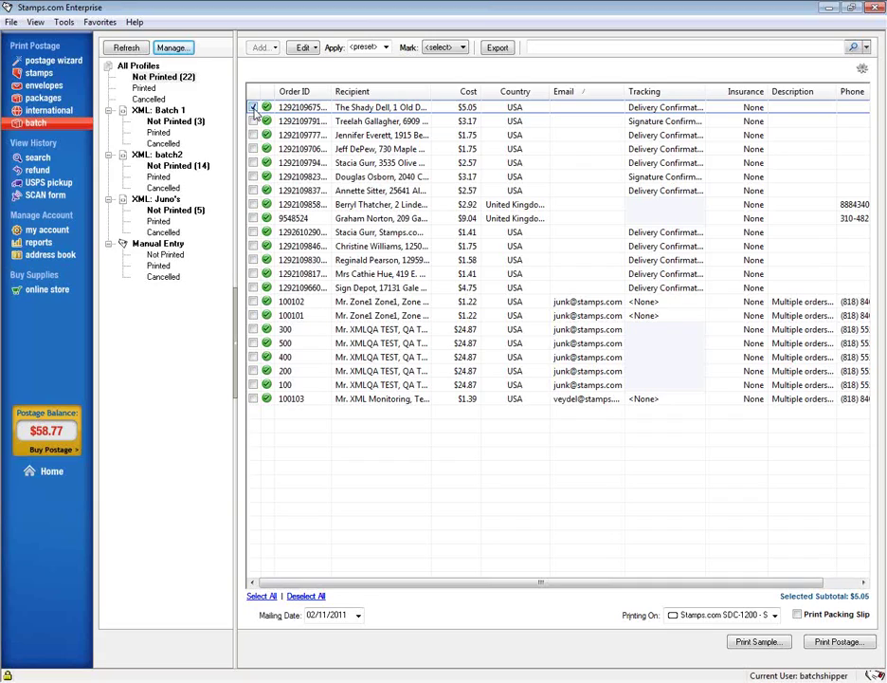
click(303, 47)
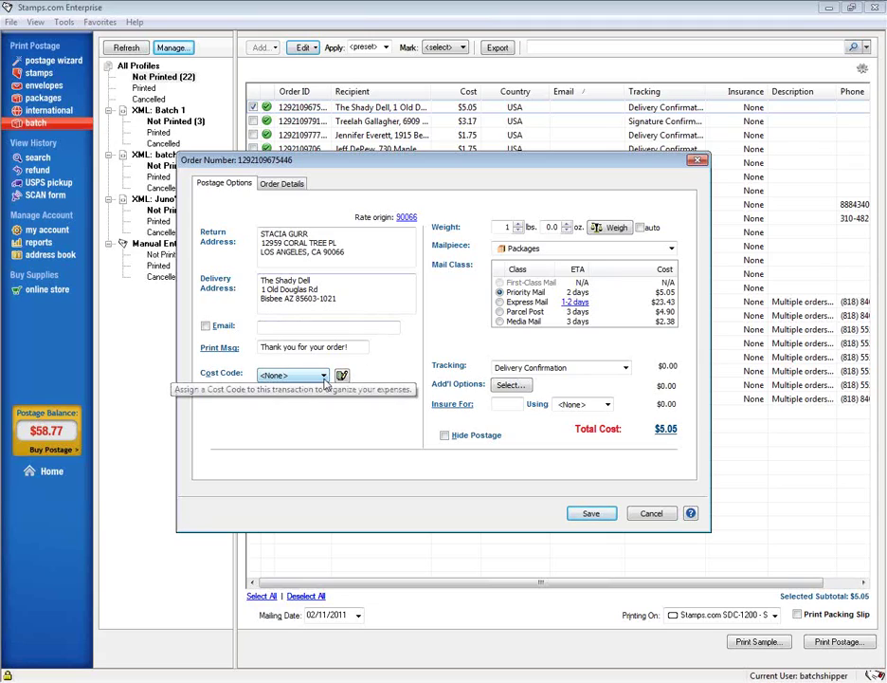
- Give the first order the Ebay Store cost code, save it, and deselect it
click(325, 377)
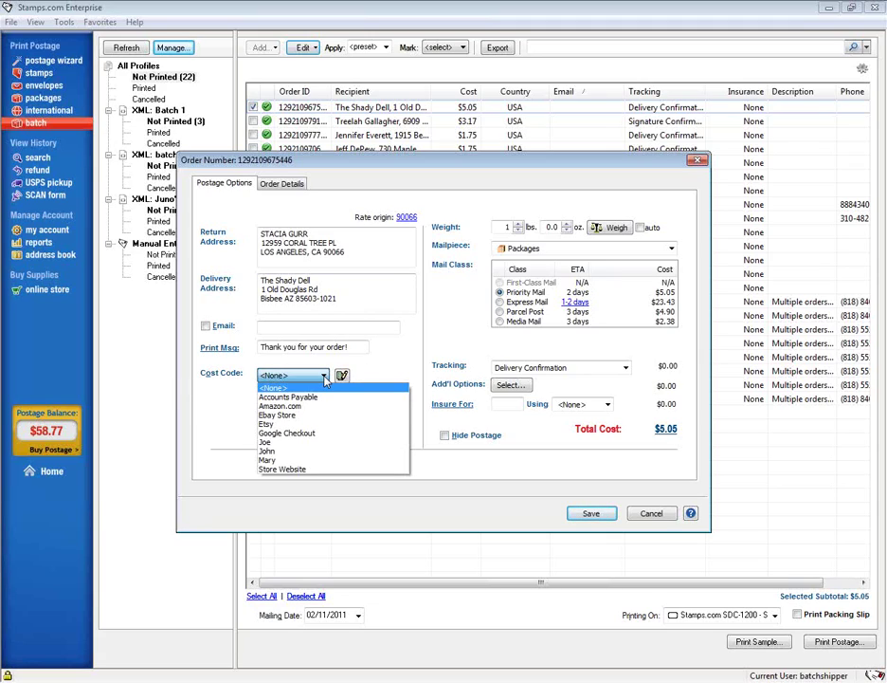
click(289, 417)
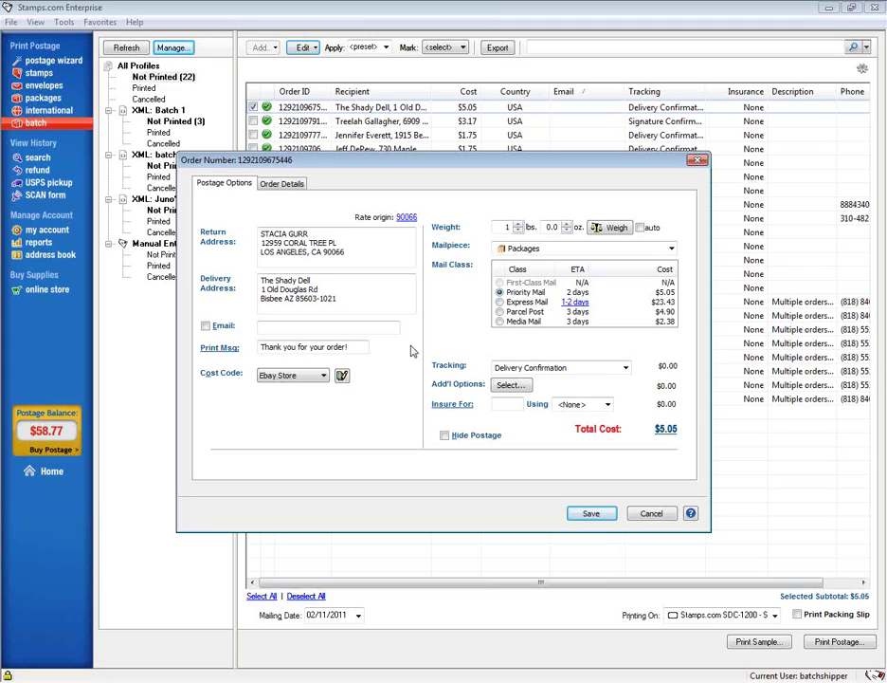
click(592, 514)
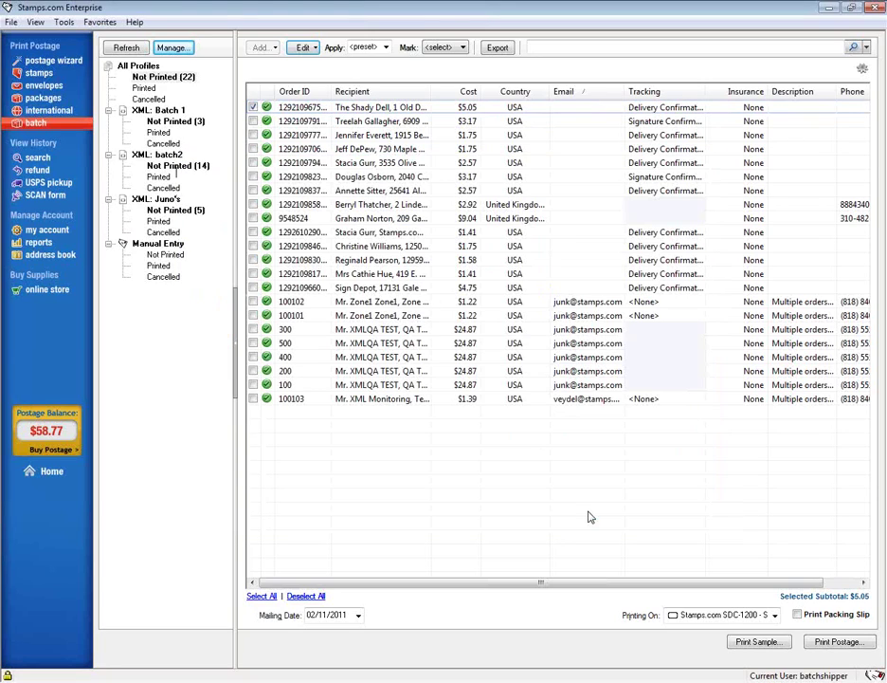
click(253, 109)
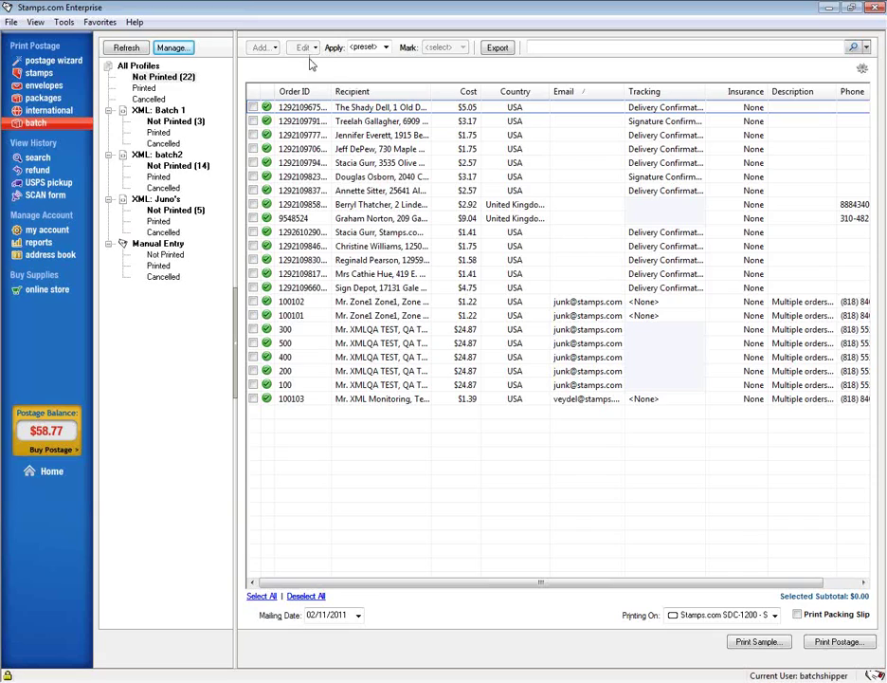
- Open The Shady Dell order, view its Order Details tab, then close it unsaved
click(252, 107)
click(303, 47)
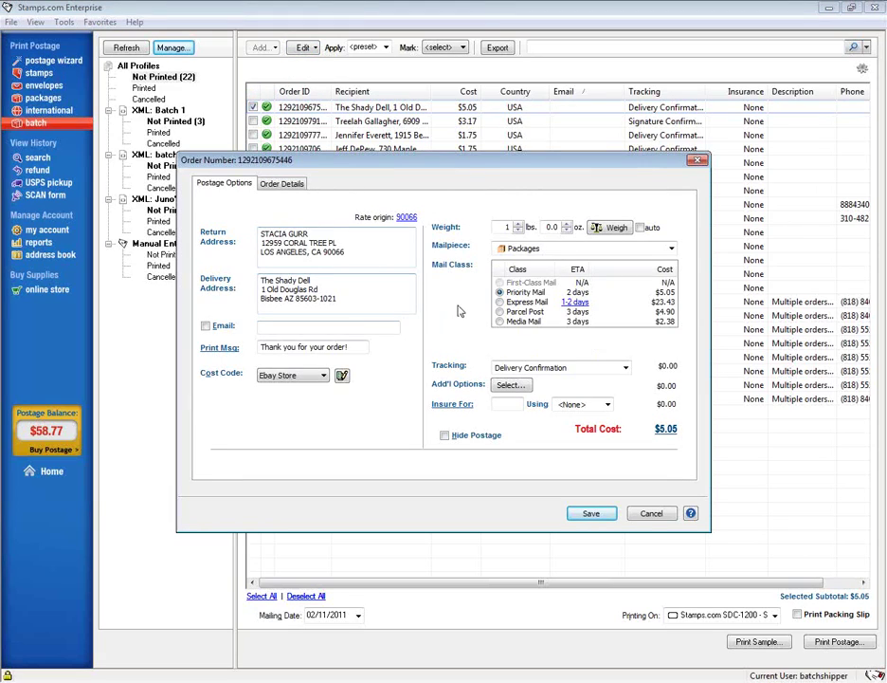
click(286, 183)
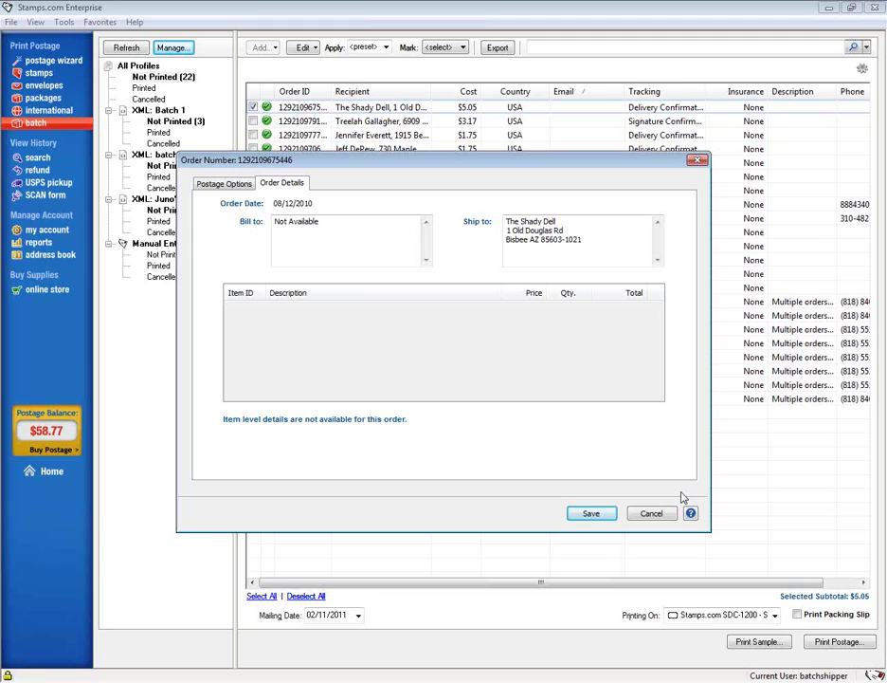
click(698, 161)
- Open a two-order bulk edit with a $24.87 test order, cancel it, and deselect The Shady Dell
click(252, 342)
click(302, 48)
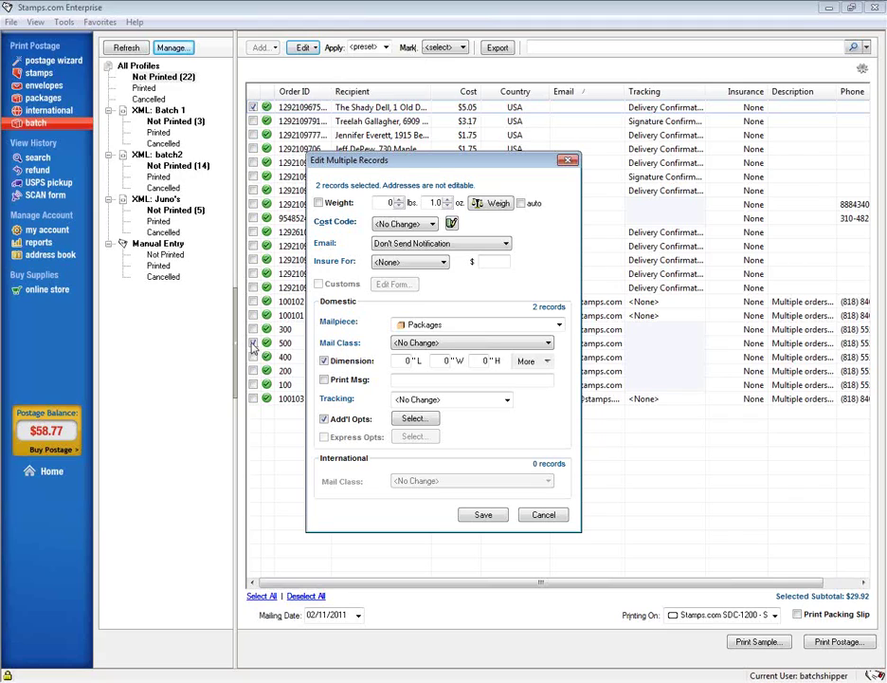
click(552, 517)
click(253, 108)
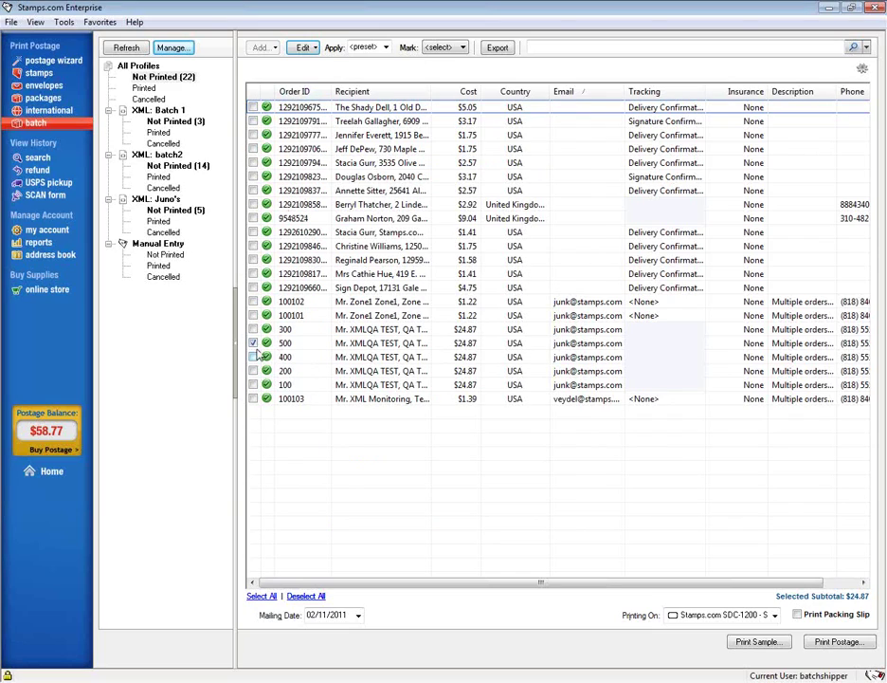
click(307, 49)
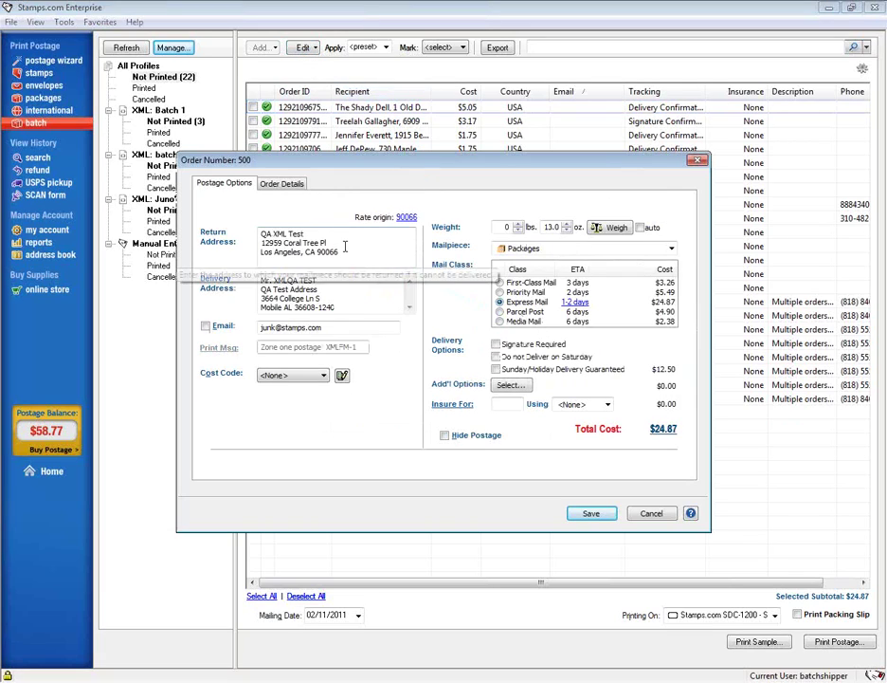
click(281, 183)
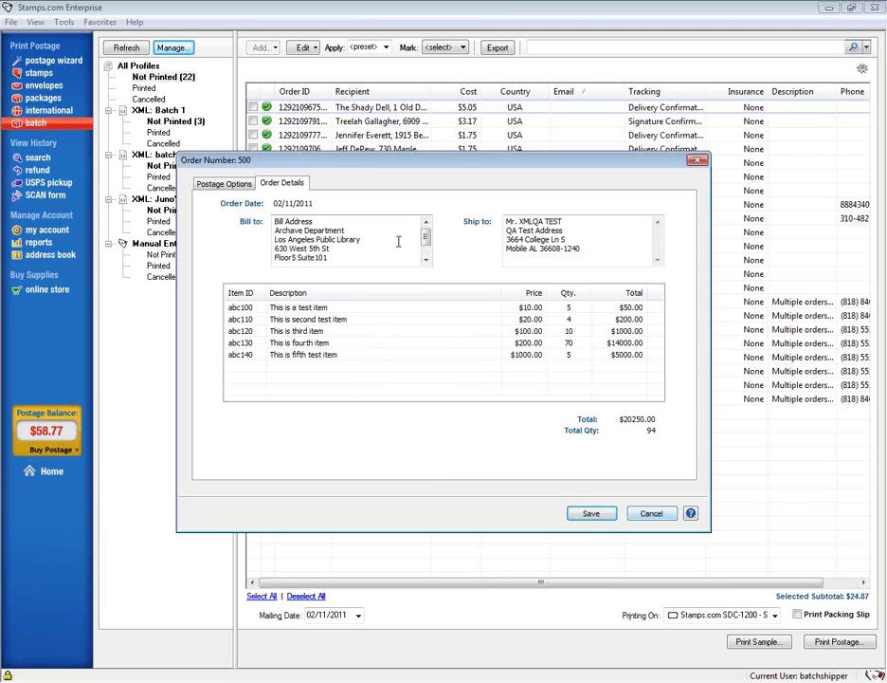
click(698, 160)
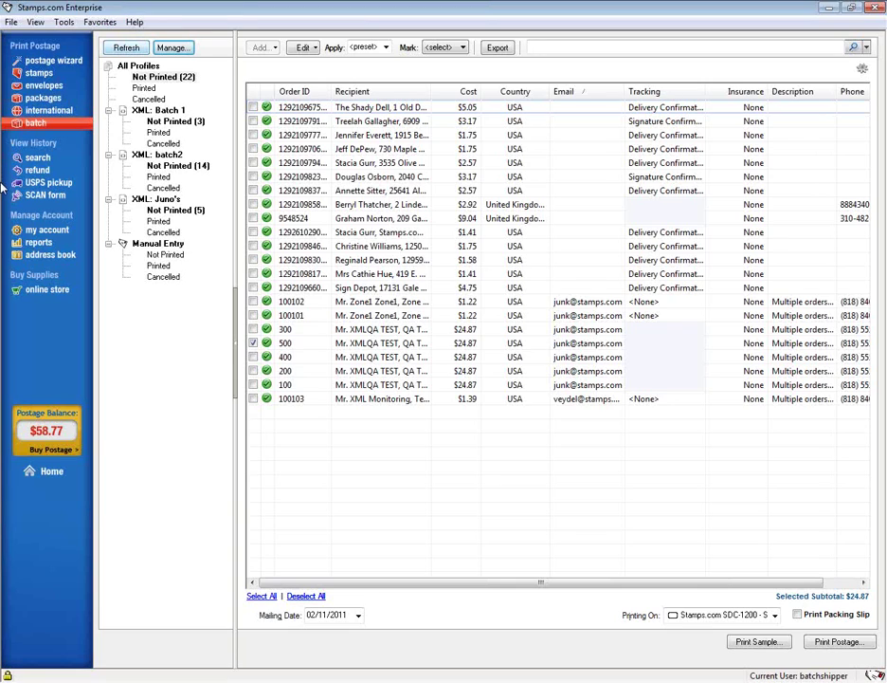
mouse_move(395, 584)
mouse_down()
mouse_move(452, 586)
mouse_move(399, 586)
mouse_up()
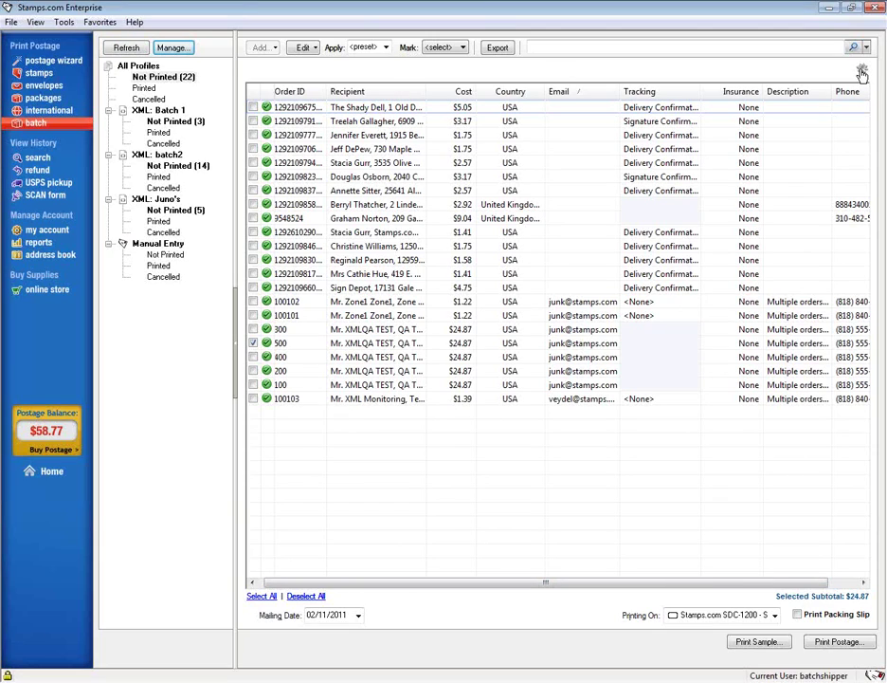
- Enable Cost Code, Customs, L, W, H, Weight, Profile, Package Value, Order Date, Mailpiece and Mail Class columns
click(862, 73)
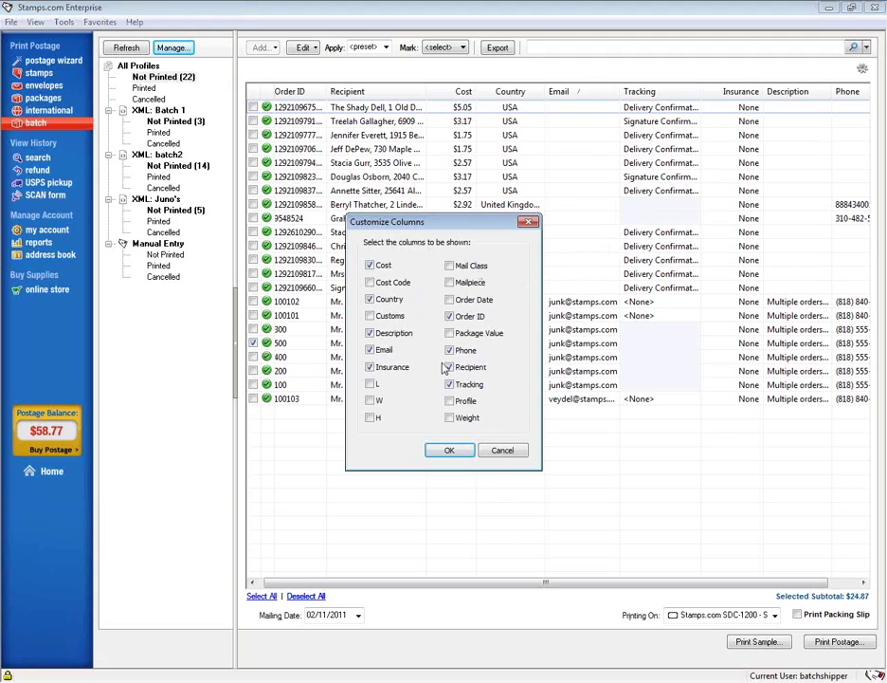
click(369, 281)
click(370, 316)
click(370, 383)
click(370, 400)
click(370, 417)
click(450, 417)
click(449, 400)
click(450, 333)
click(450, 299)
click(449, 282)
click(449, 266)
- Apply the new column set and drag the Cost column to sit right after Order ID
click(451, 452)
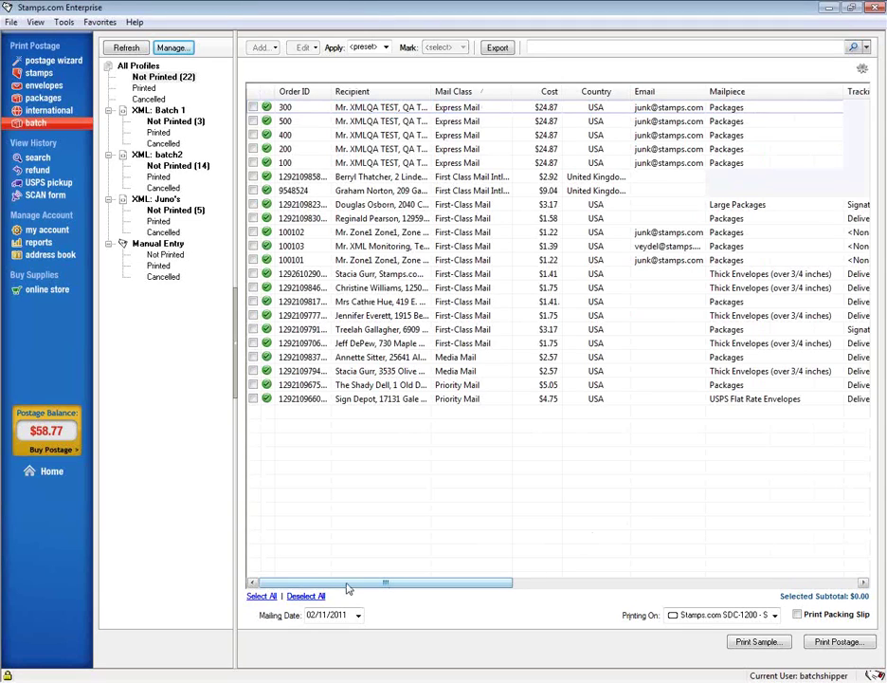
drag(336, 585, 291, 660)
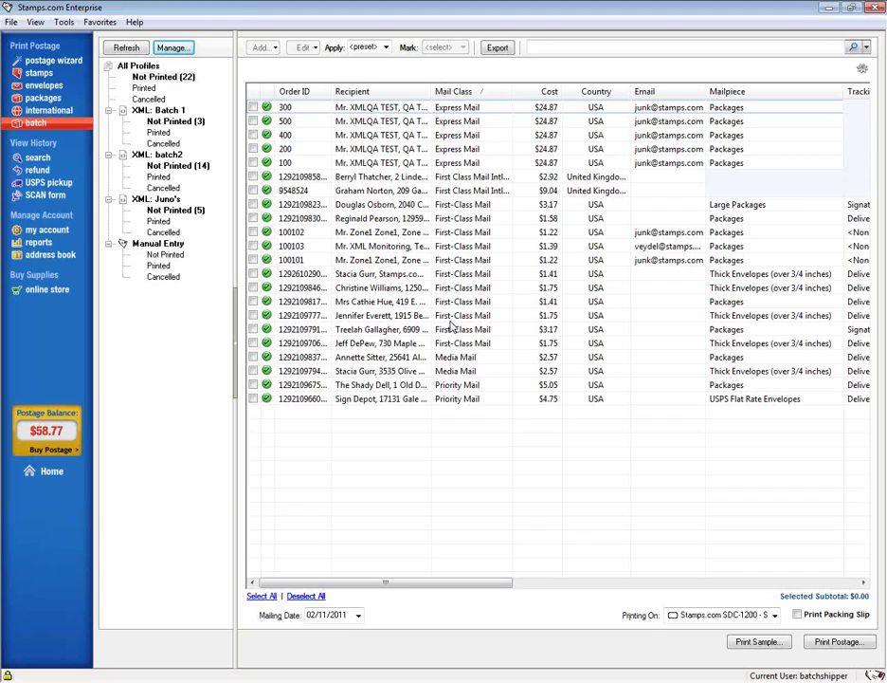
drag(546, 102, 349, 95)
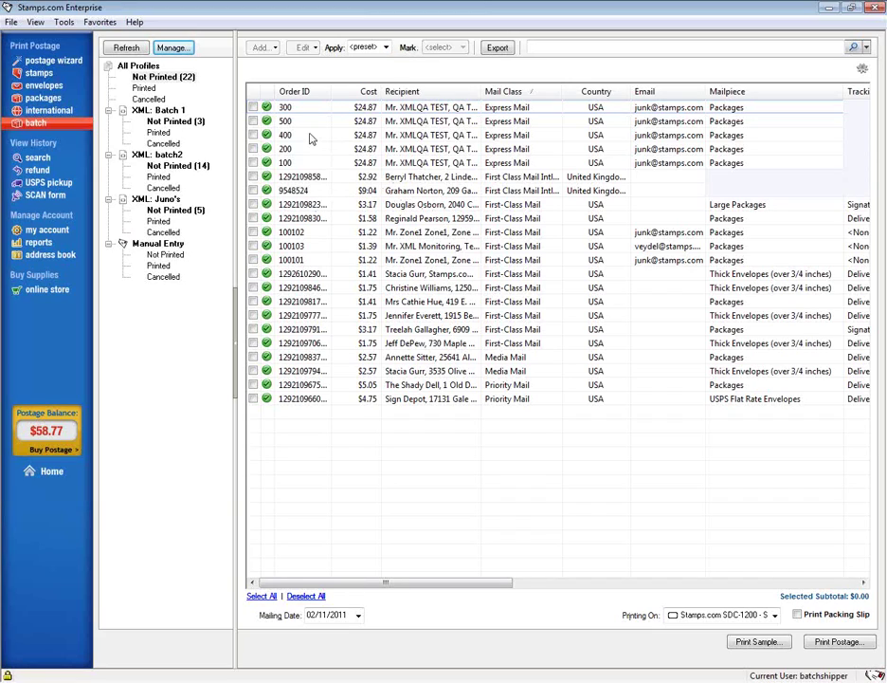
- Mark the top $24.87 Express Mail test order as Cancelled
click(253, 108)
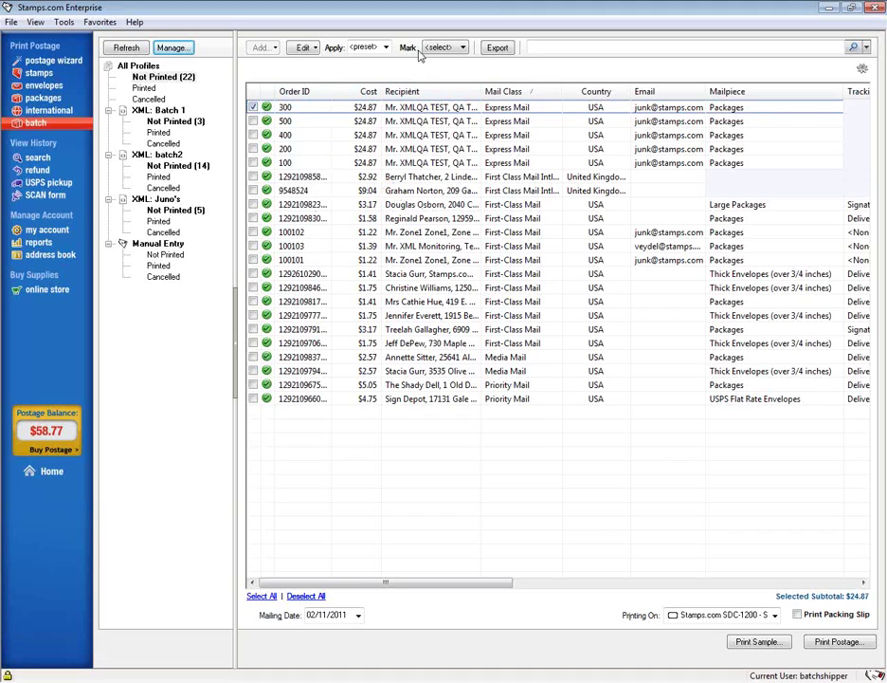
click(463, 47)
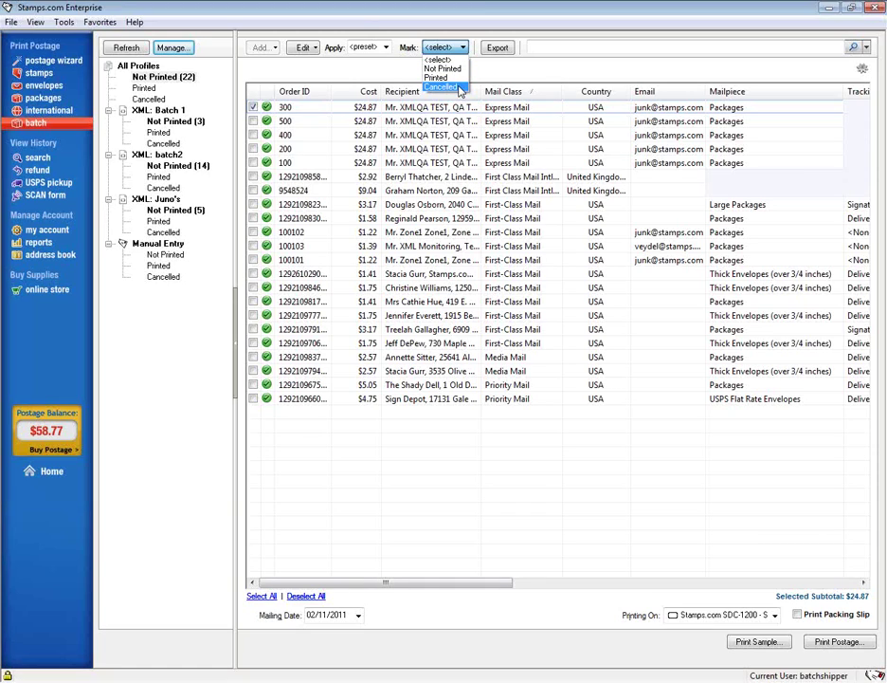
click(459, 87)
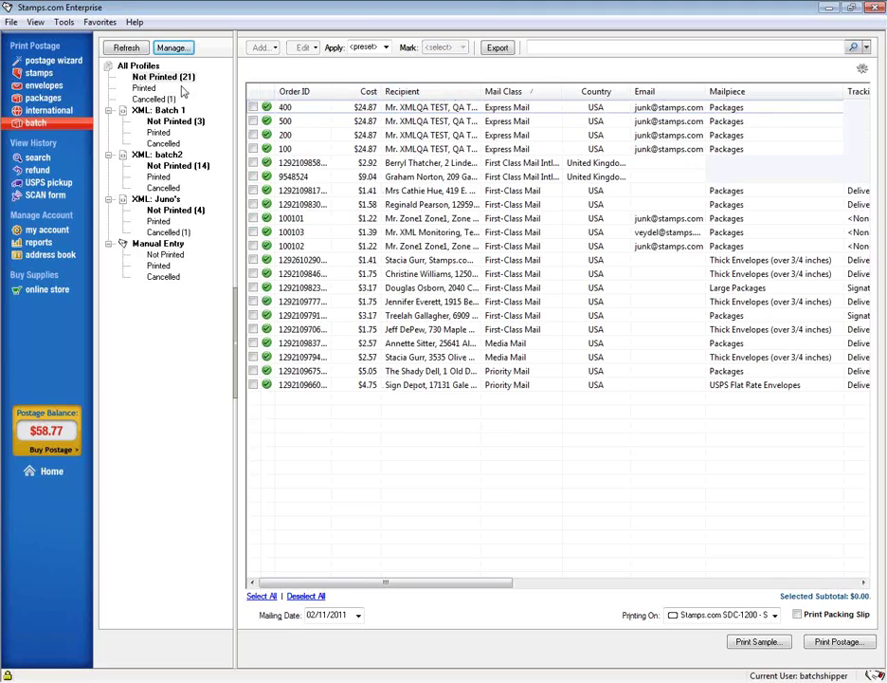
click(153, 100)
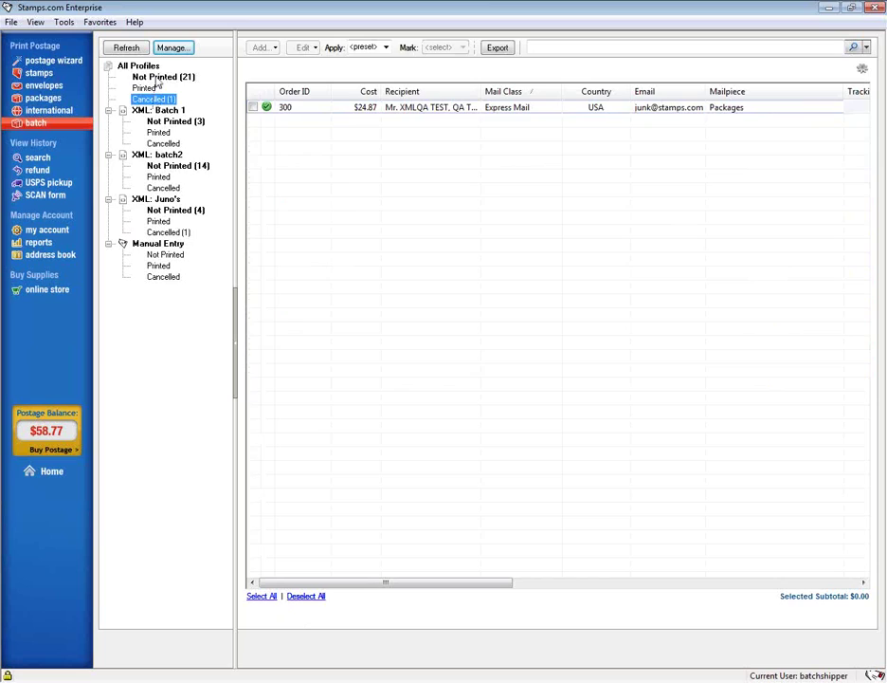
click(158, 78)
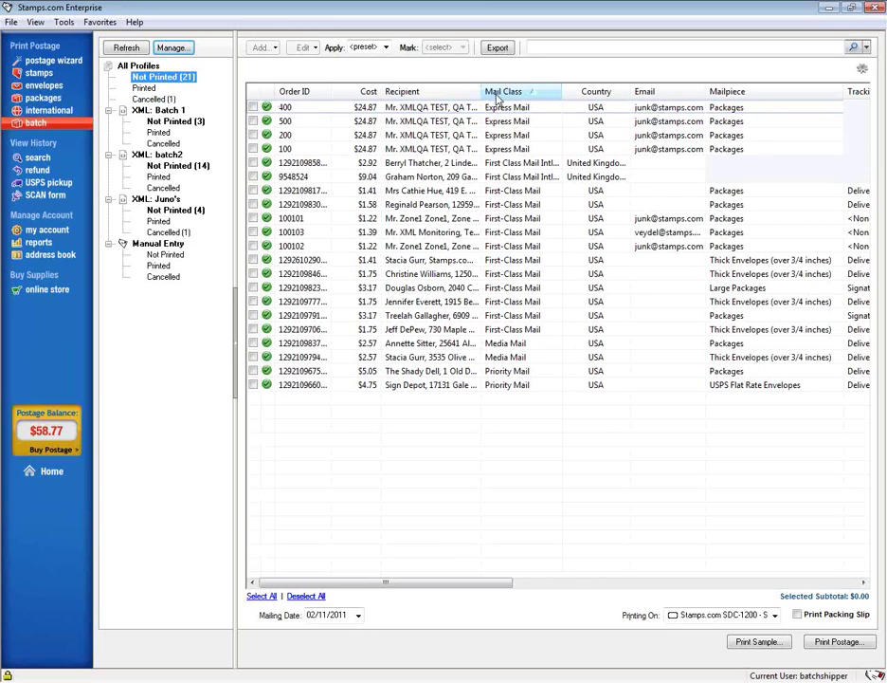
click(388, 52)
- Choose Manage Preset Dialog from the Apply preset dropdown to list the G4 iPhone and promotional 1 presets
click(389, 52)
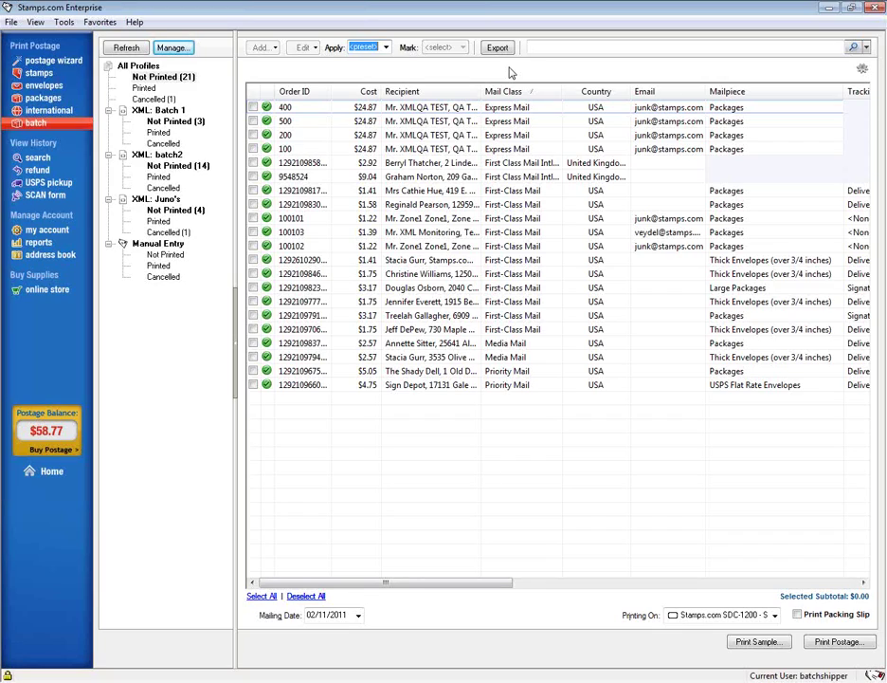
click(385, 48)
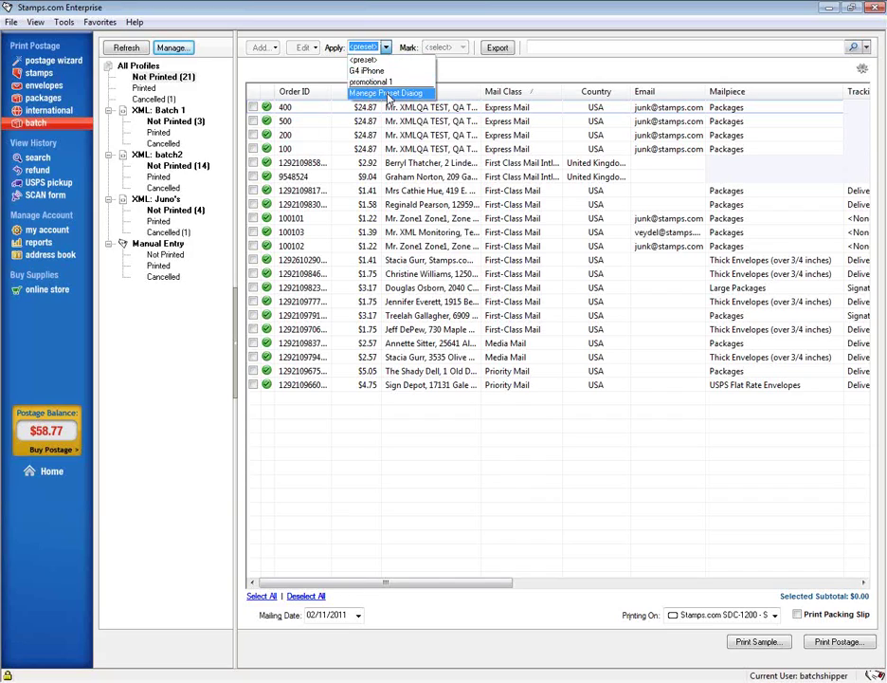
click(386, 94)
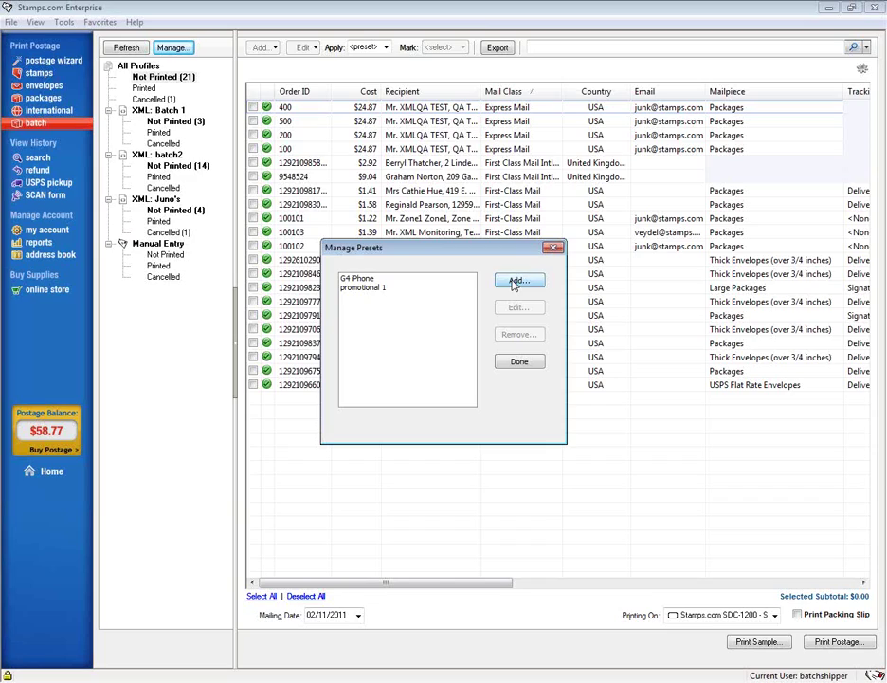
- Add a preset named 'Chilton Manual' weighing 12 oz with the Amazon.com cost code
click(516, 282)
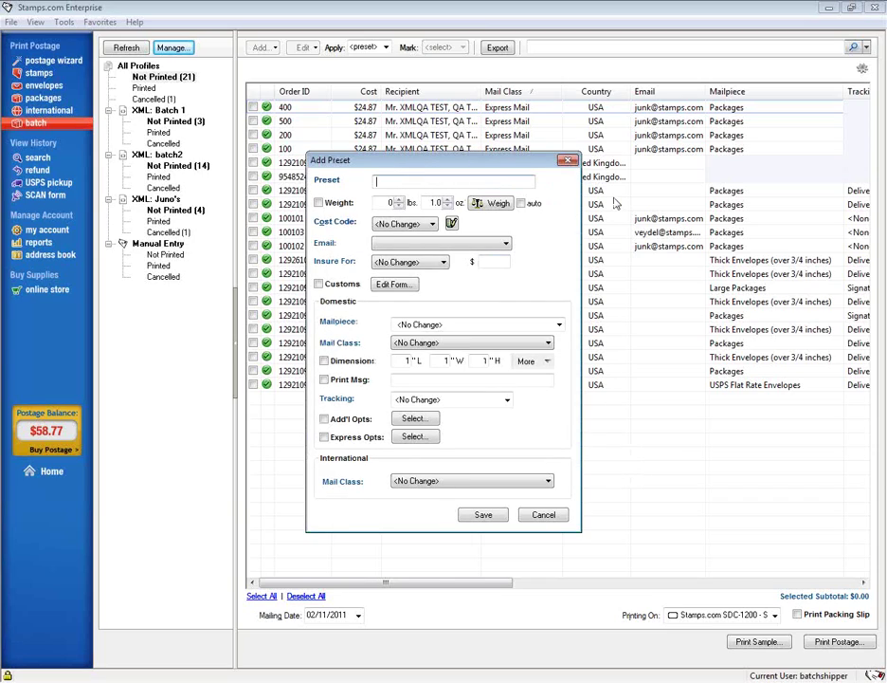
text(Chilton Manual)
drag(429, 202, 540, 196)
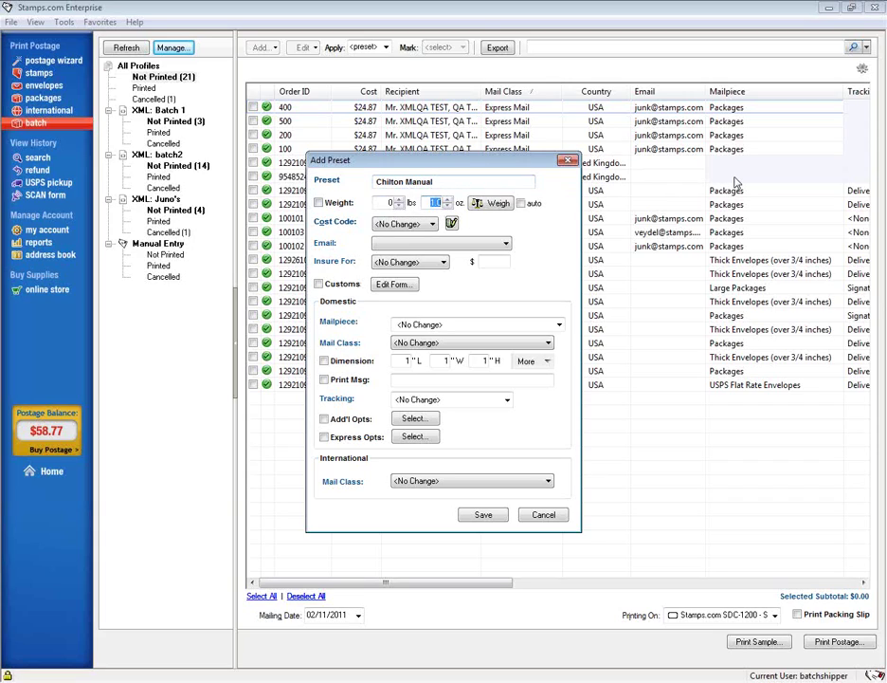
text(12)
click(433, 225)
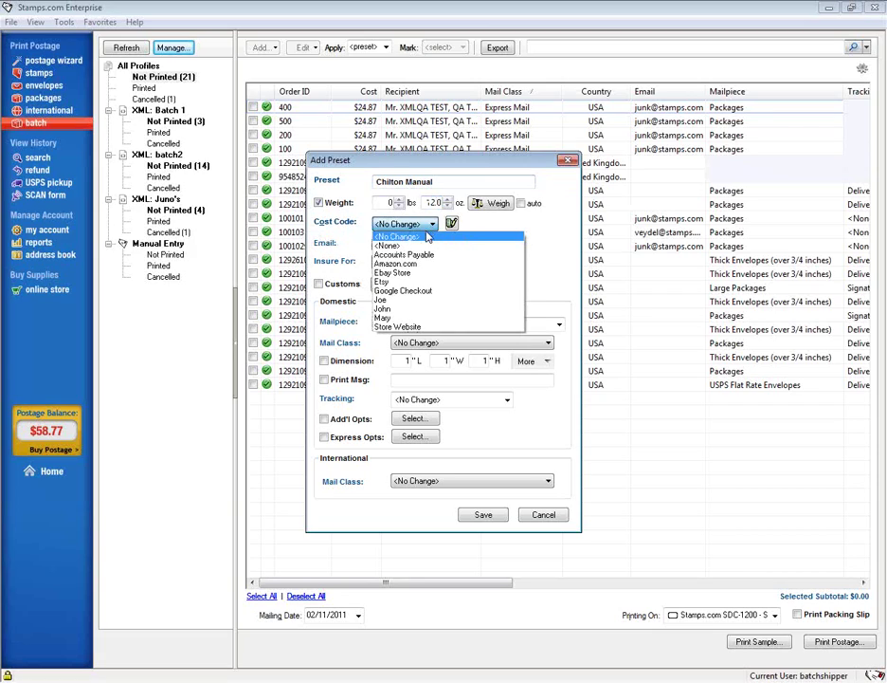
click(394, 263)
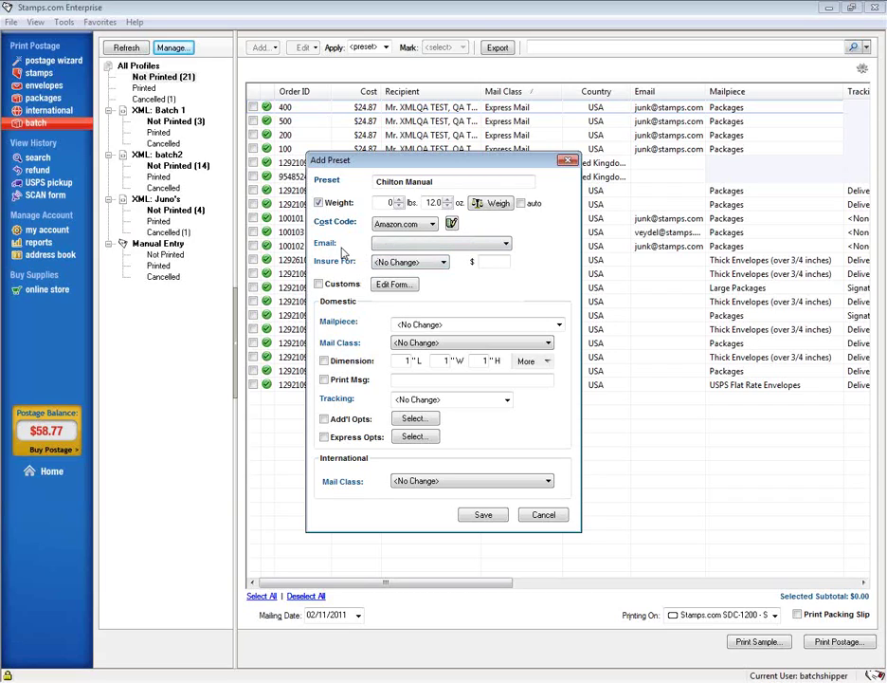
- Review the preset's e-mail options and bring up the list of insurance providers
click(508, 244)
click(507, 244)
click(444, 263)
click(443, 263)
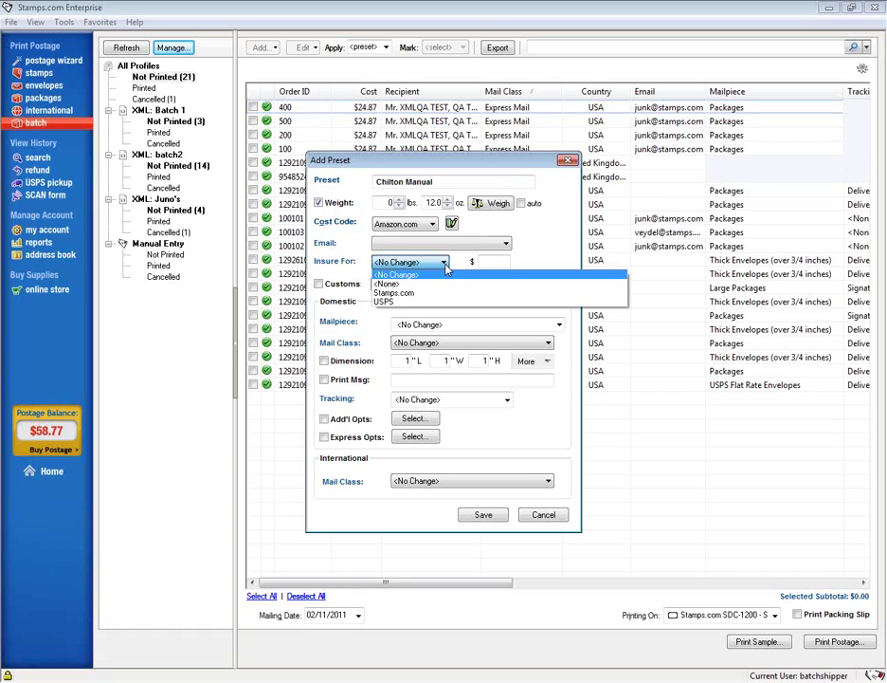
- Pick Stamps.com as the Insure For provider and enter 20.00 as the insured amount
click(441, 292)
click(484, 261)
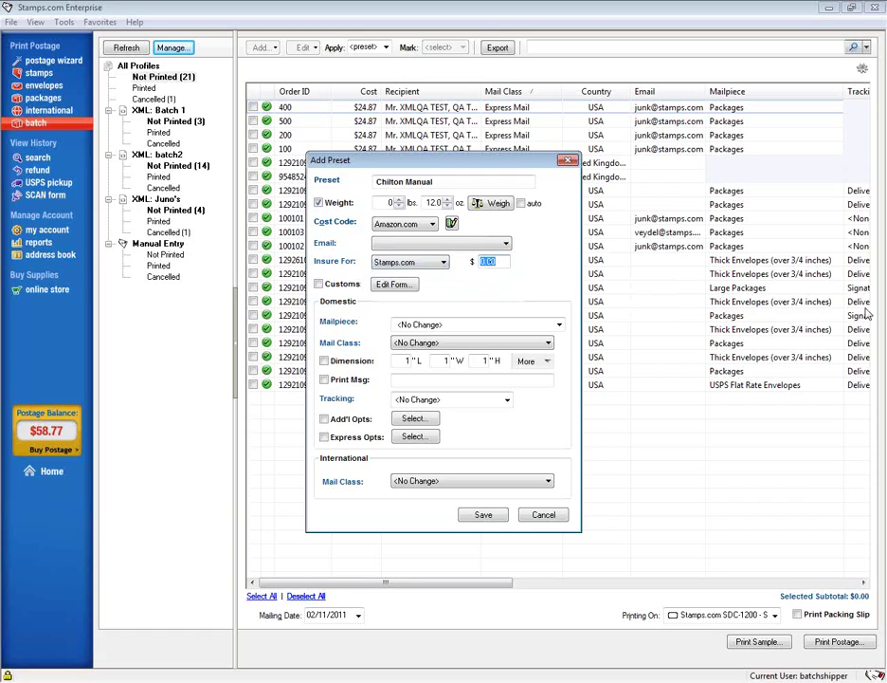
text(20.00)
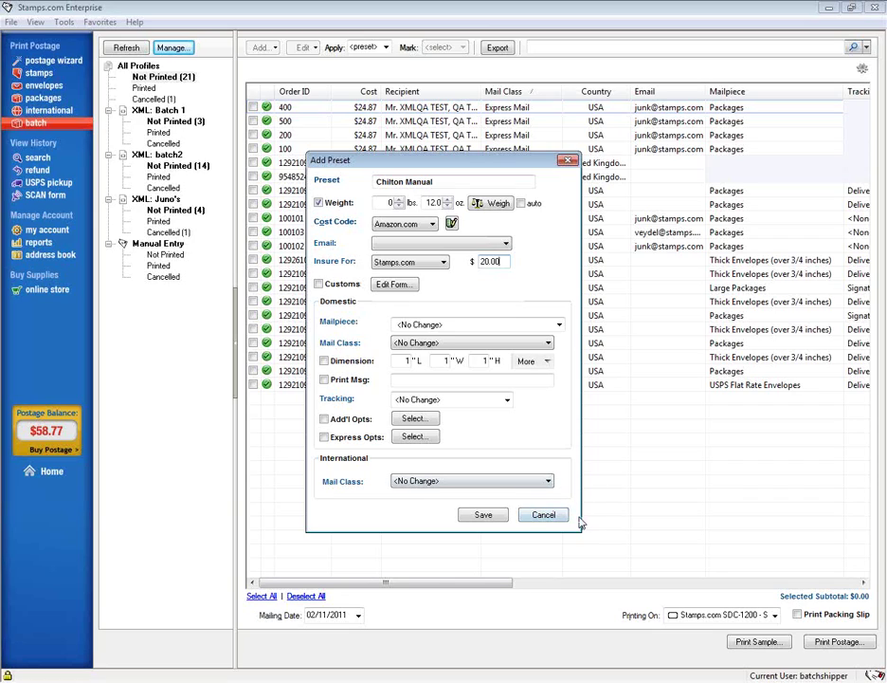
- Save the Chilton Manual preset so it's listed with G4 iPhone and promotional 1
click(482, 517)
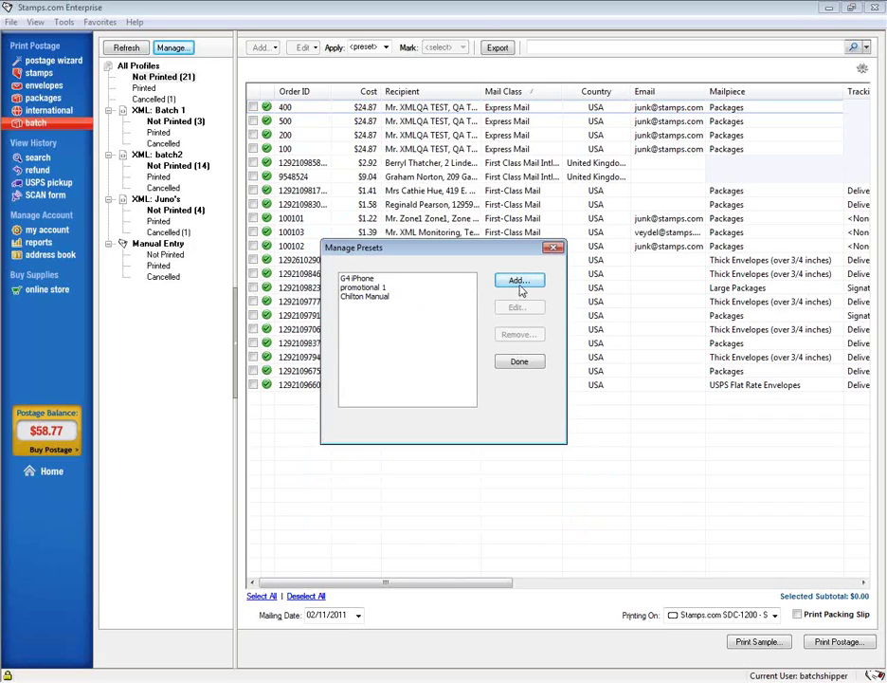
- Close preset management, select order 400 and apply the Chilton Manual preset to it
click(519, 361)
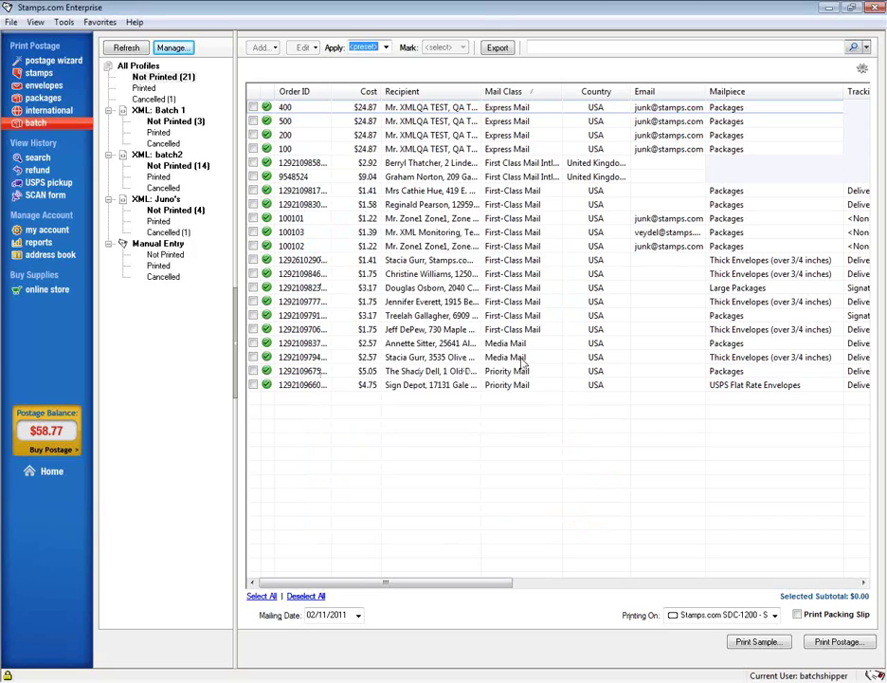
click(253, 107)
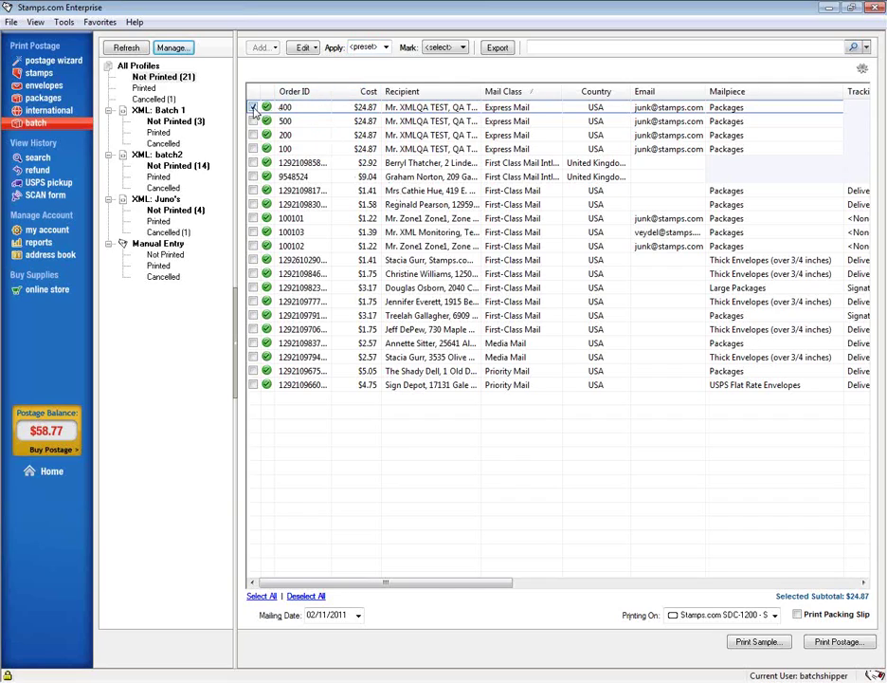
click(386, 48)
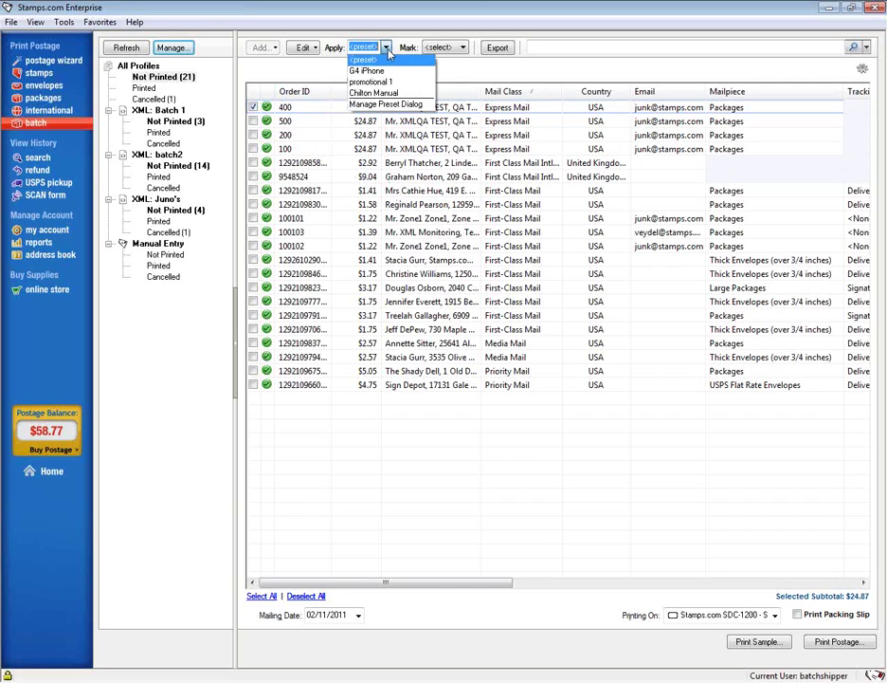
click(372, 92)
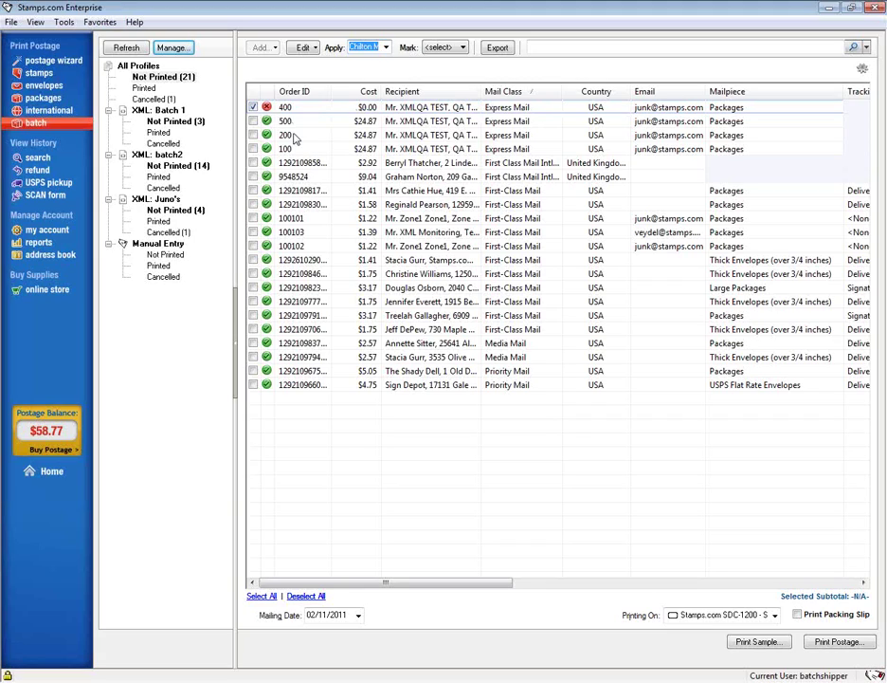
mouse_move(268, 111)
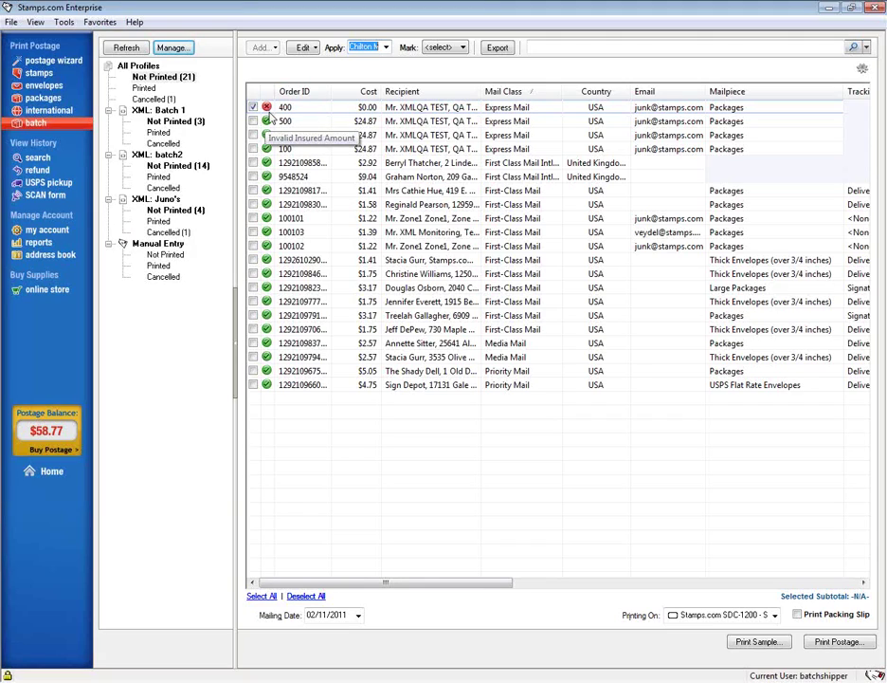
- Edit order 400 to a Thick Envelope of 0 lb 12 oz via Media Mail, and save
click(304, 49)
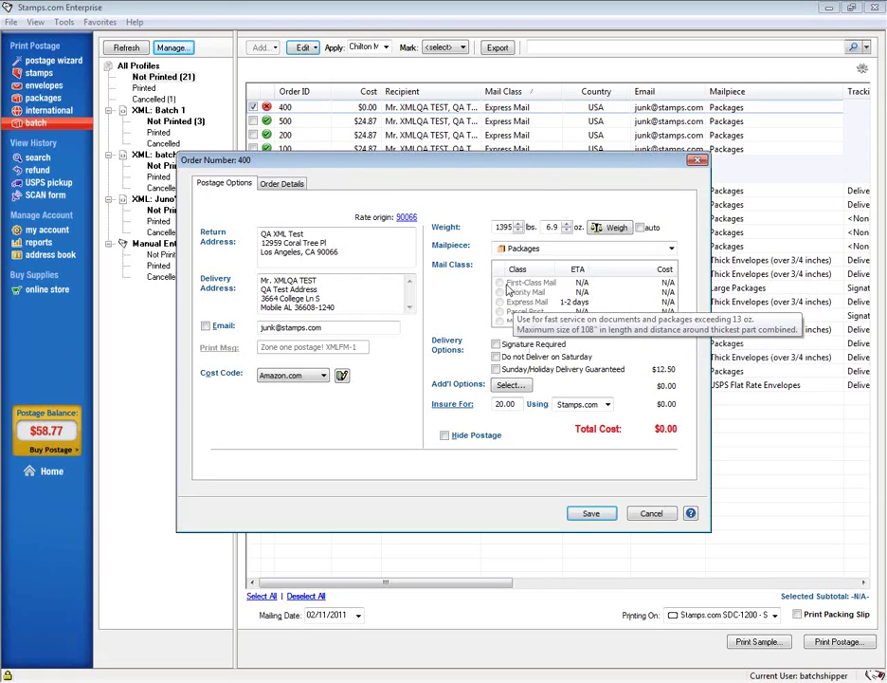
click(671, 248)
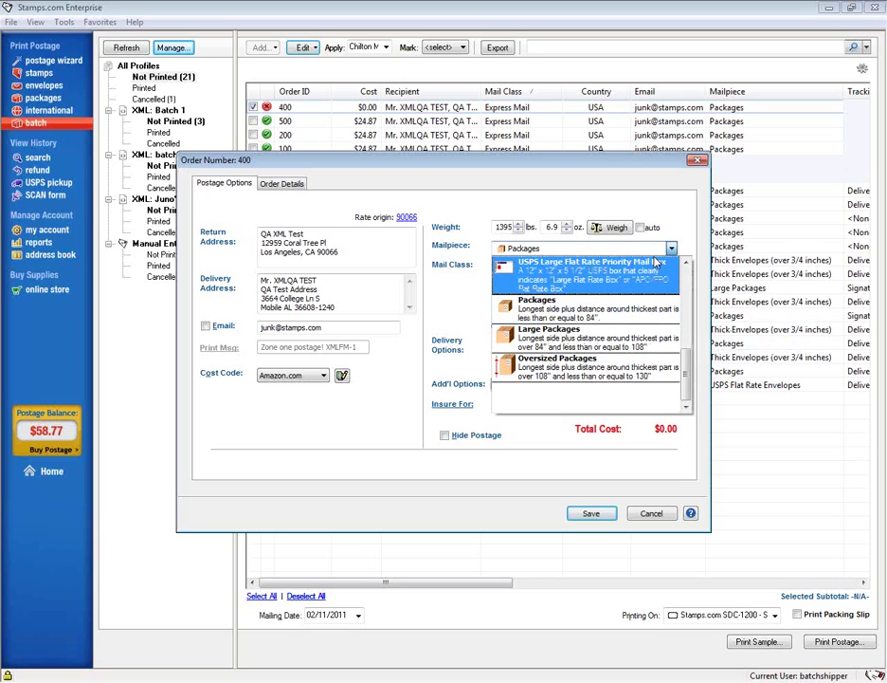
scroll(616, 304, up, 3)
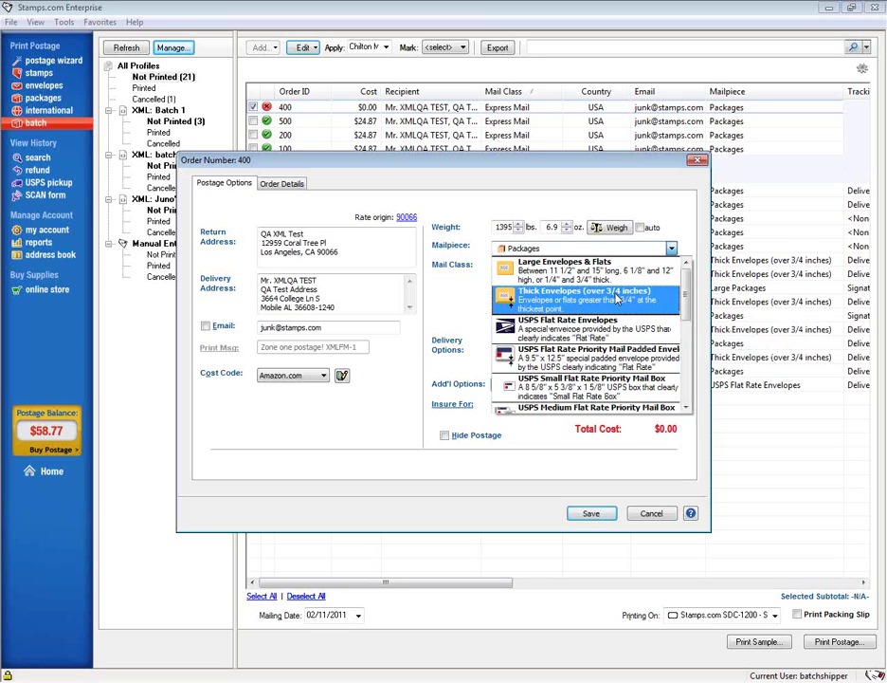
click(616, 300)
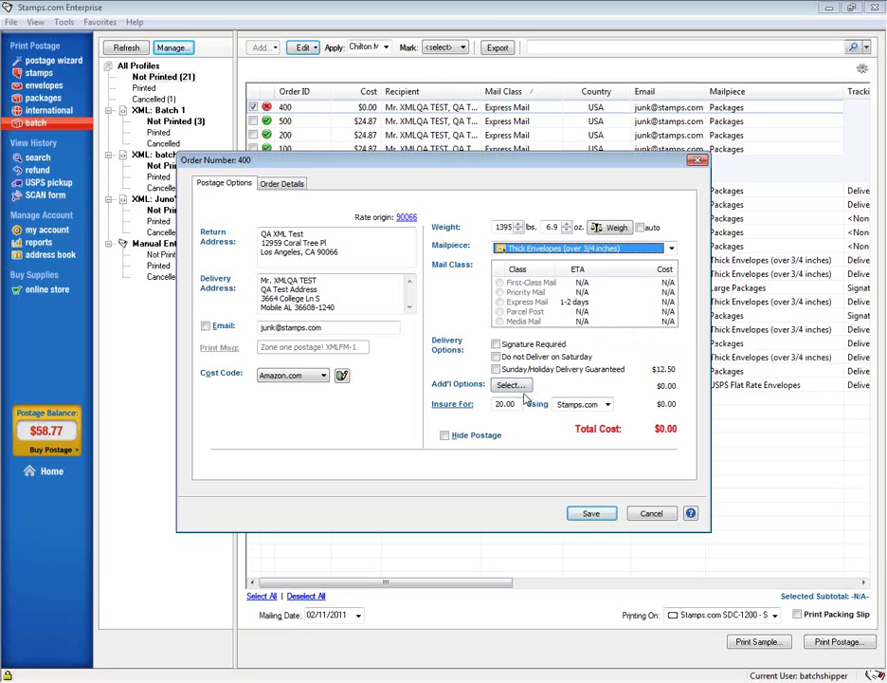
double_click(510, 227)
text(0)
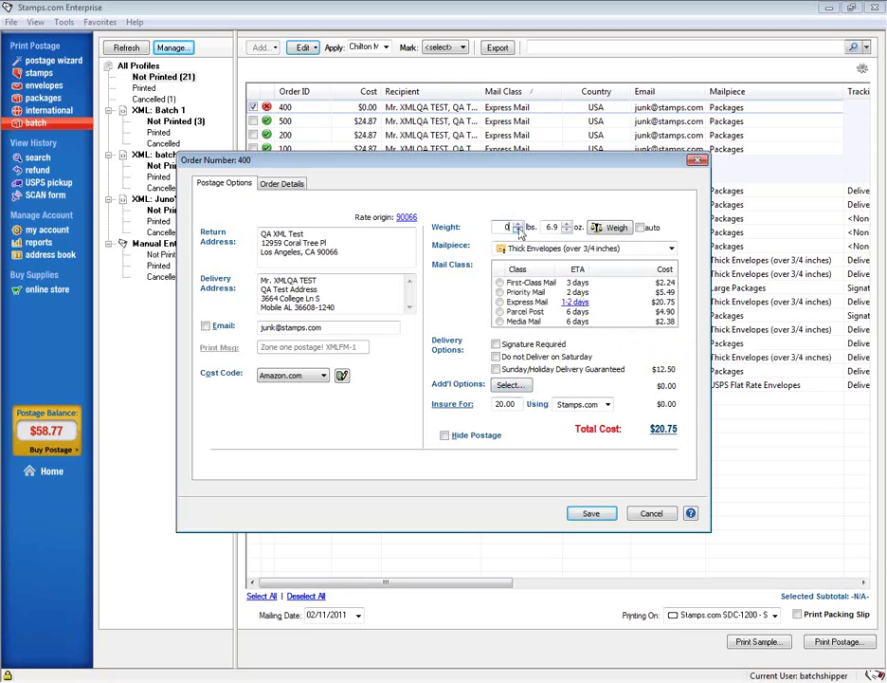
click(544, 228)
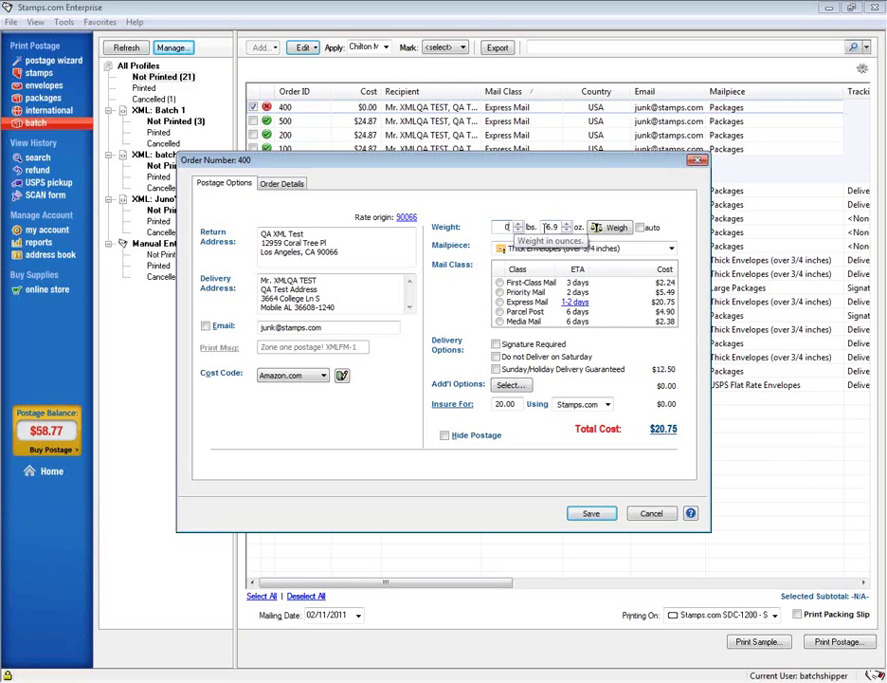
drag(546, 228, 573, 230)
text(12)
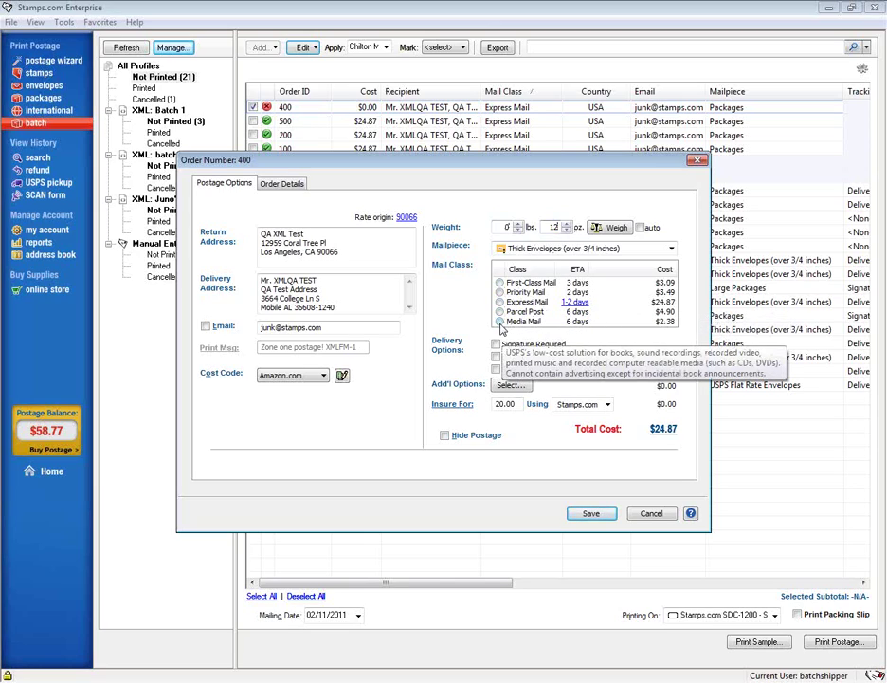
click(505, 322)
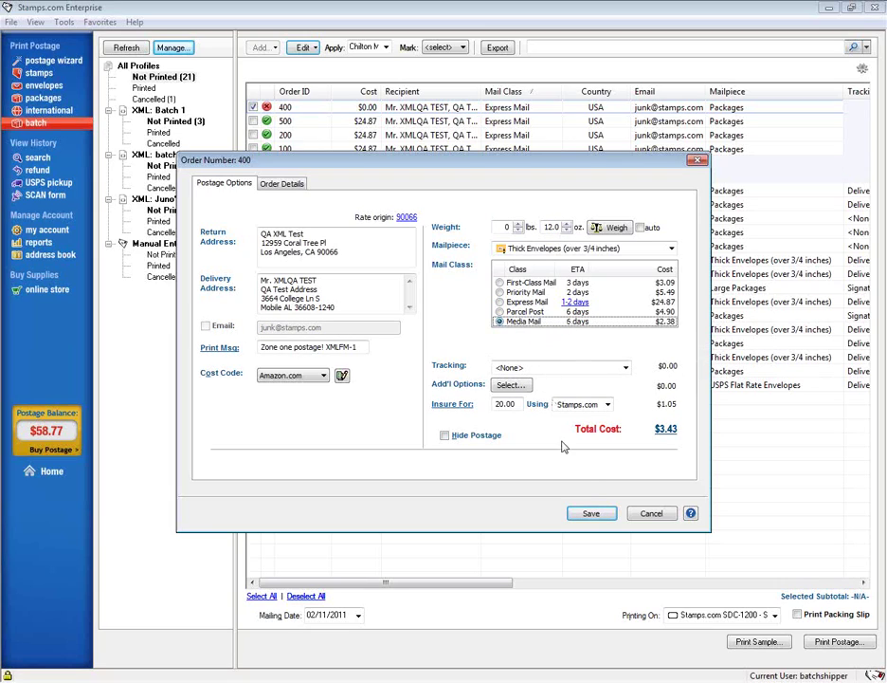
click(592, 512)
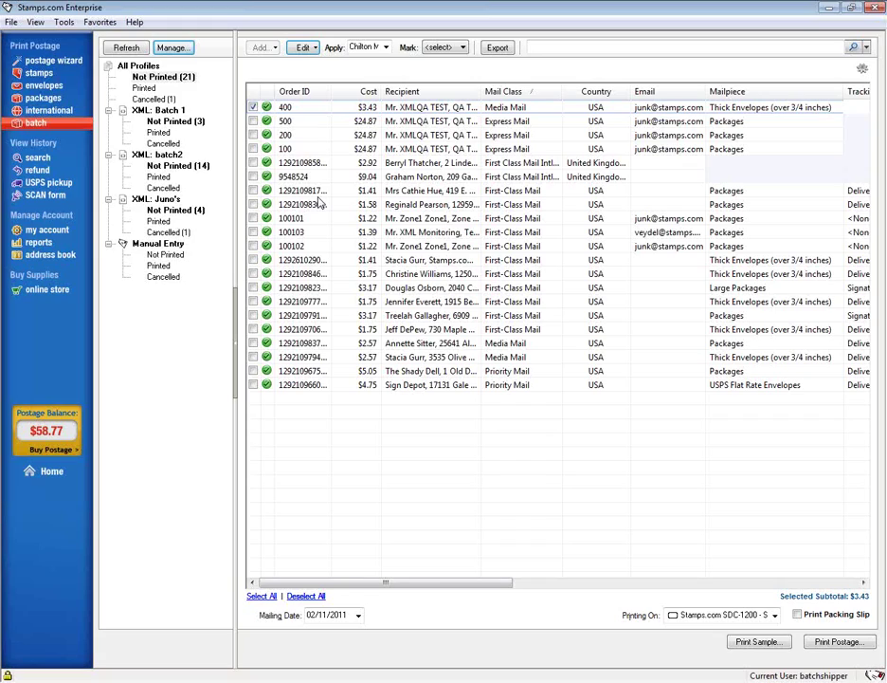
- Untick order 400's checkbox in the batch order list
click(253, 108)
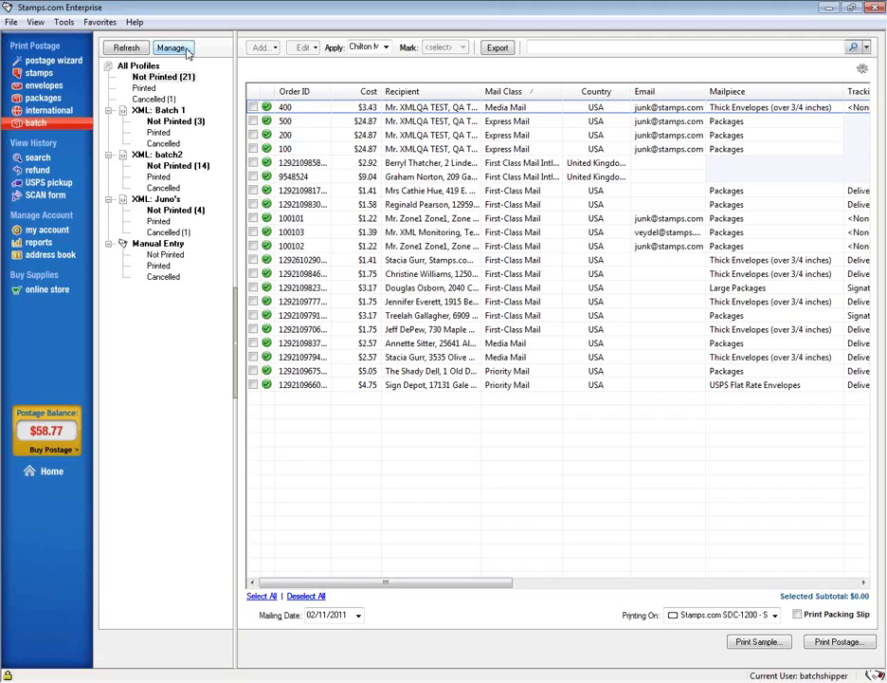
- Create a new import profile with eBay as its data source and continue to store setup
click(172, 47)
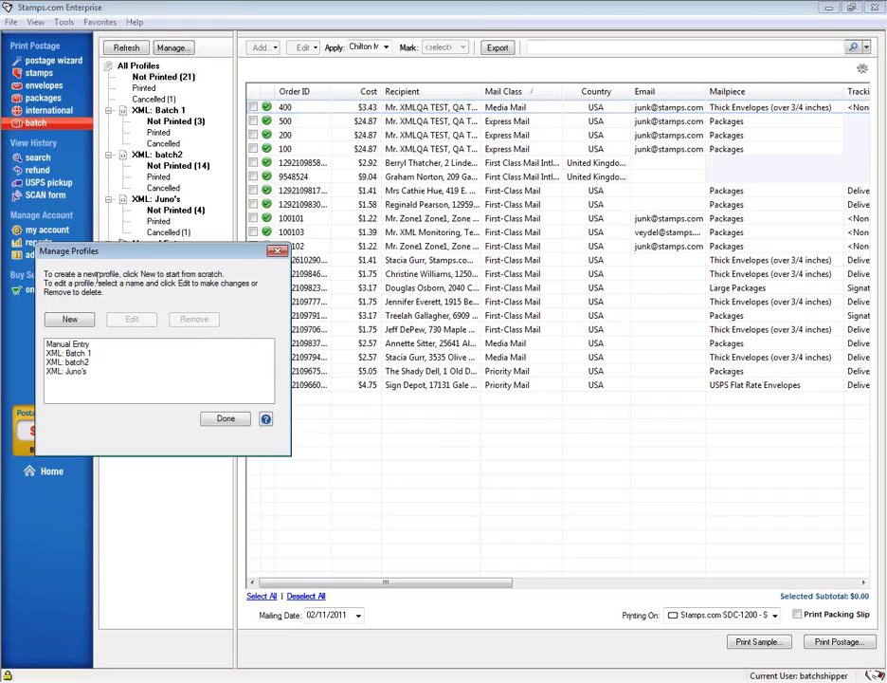
click(70, 320)
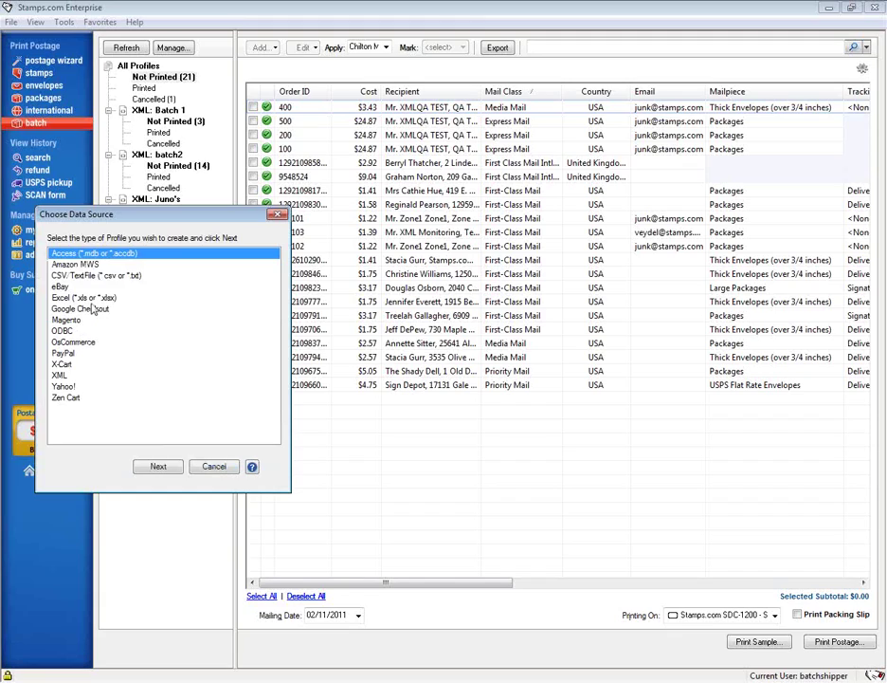
click(61, 286)
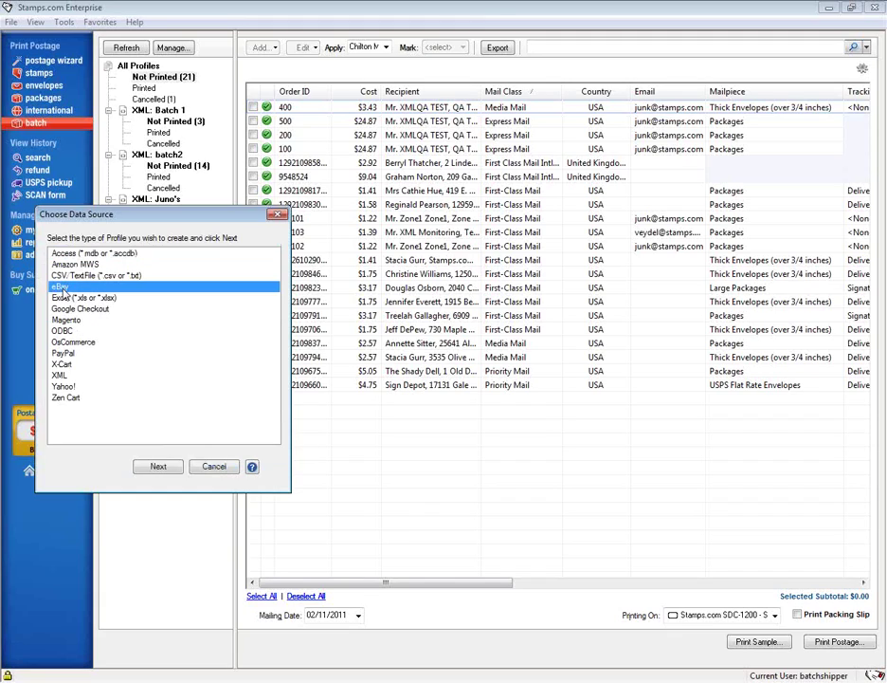
click(155, 466)
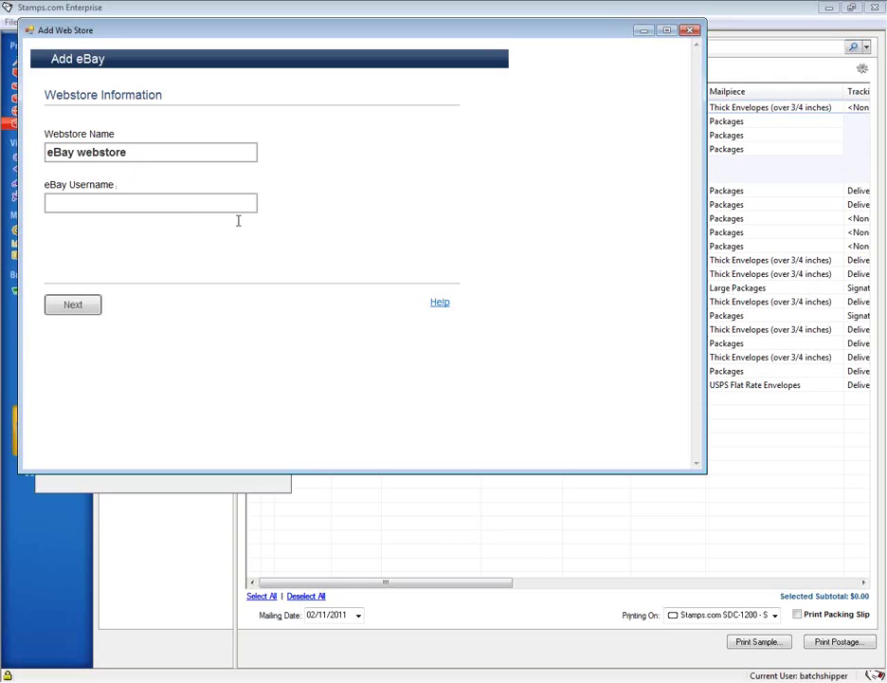
- Enter the eBay account username for the new eBay webstore
text(tikitacky)
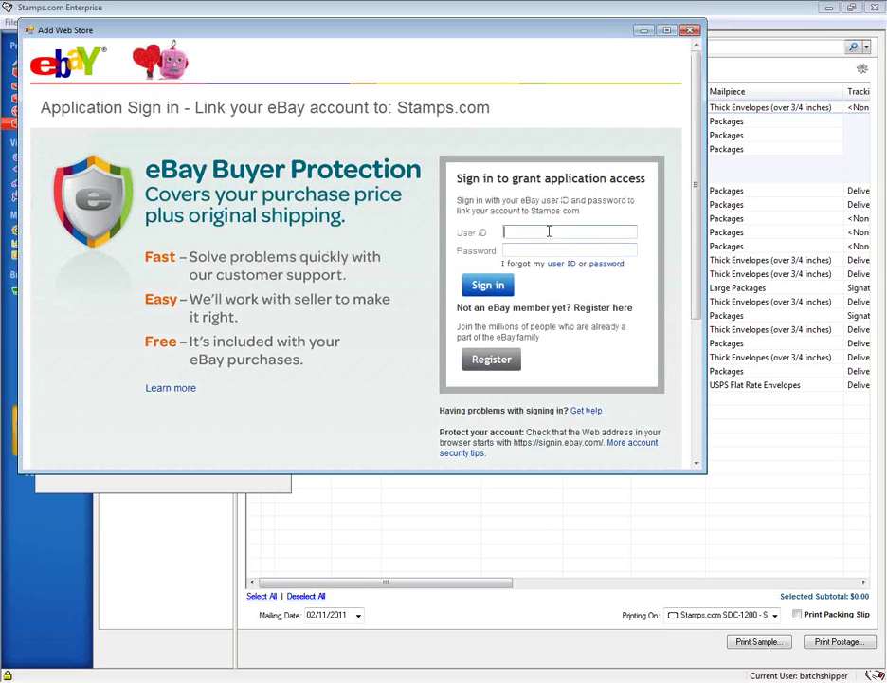
- Sign in to eBay with the account's user ID and password
text(tikitacky)
key(Tab)
text(••••••••••••••••)
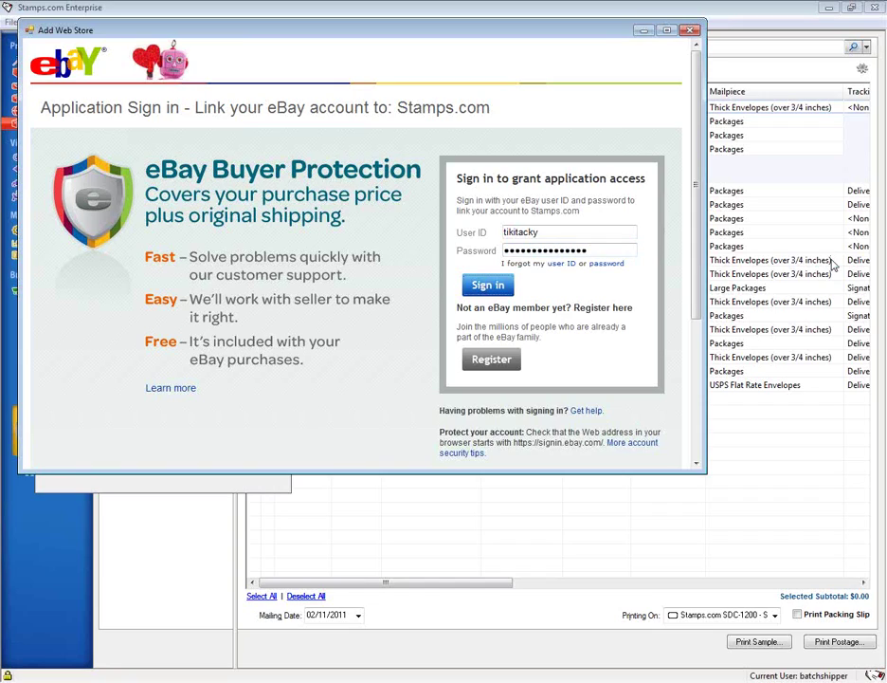
click(499, 289)
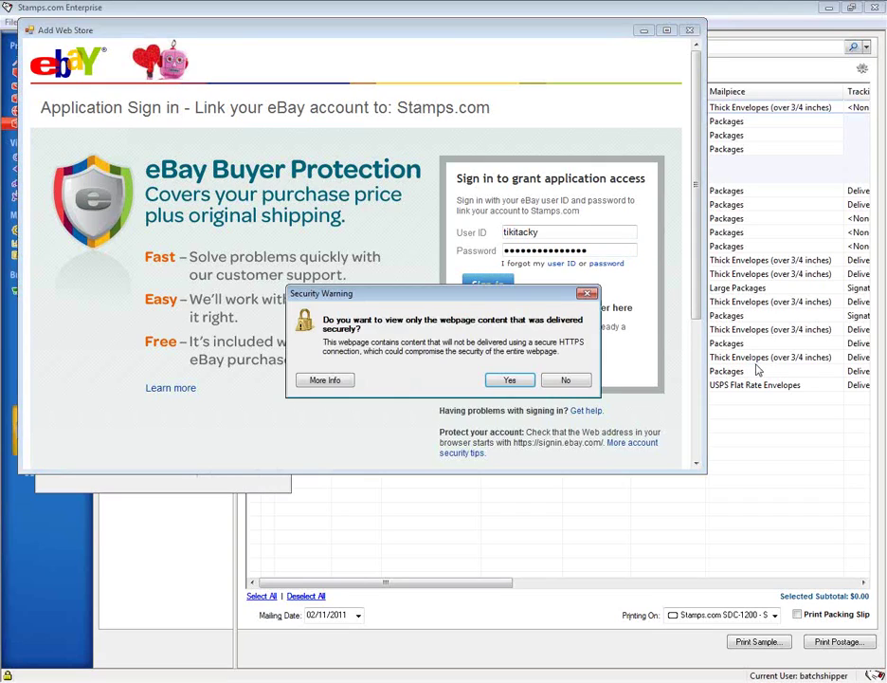
- Accept the security and script error prompts, then close the Add Web Store window
click(511, 380)
click(426, 426)
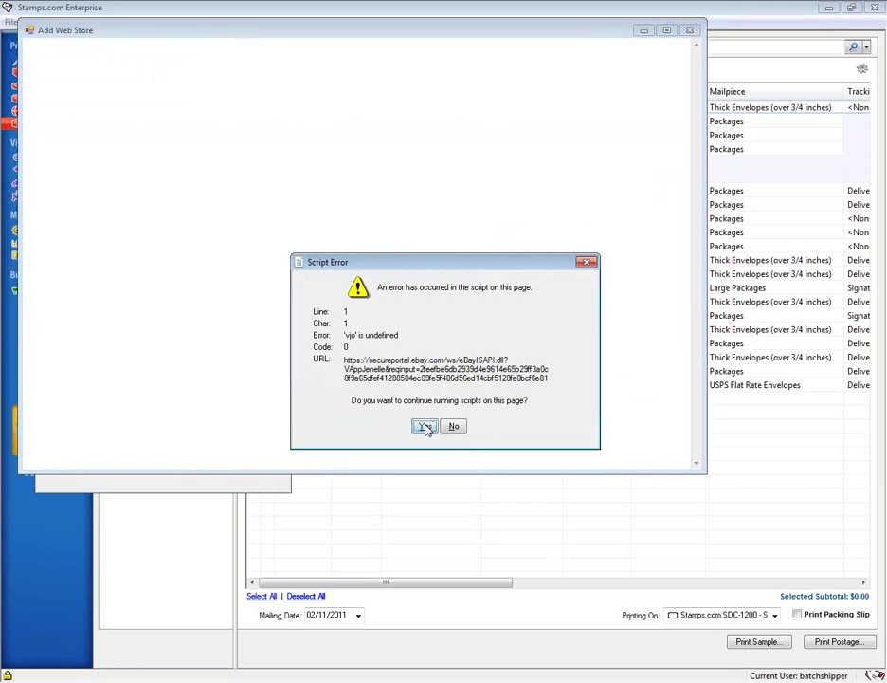
click(424, 428)
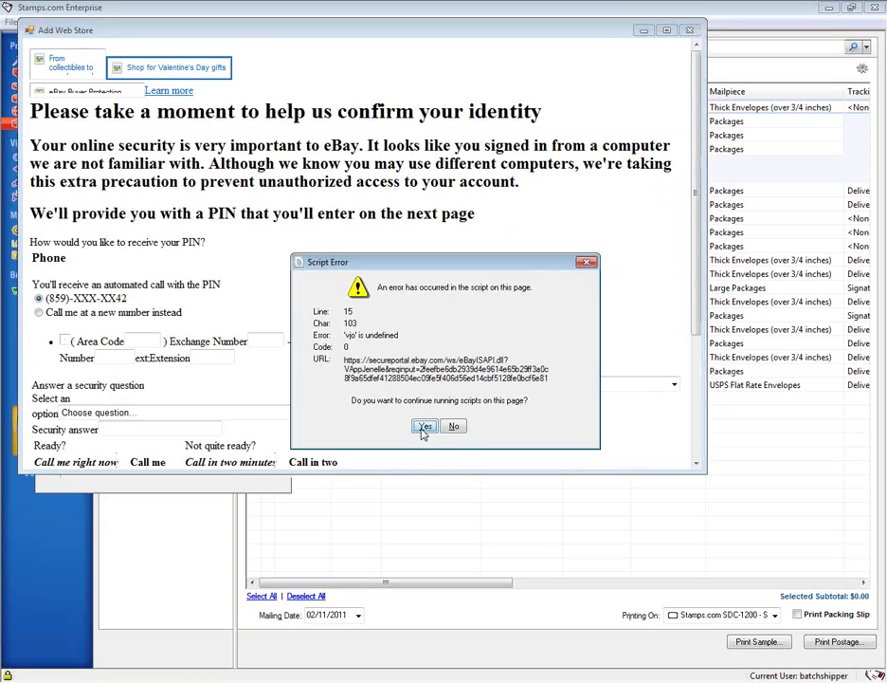
click(426, 428)
click(426, 428)
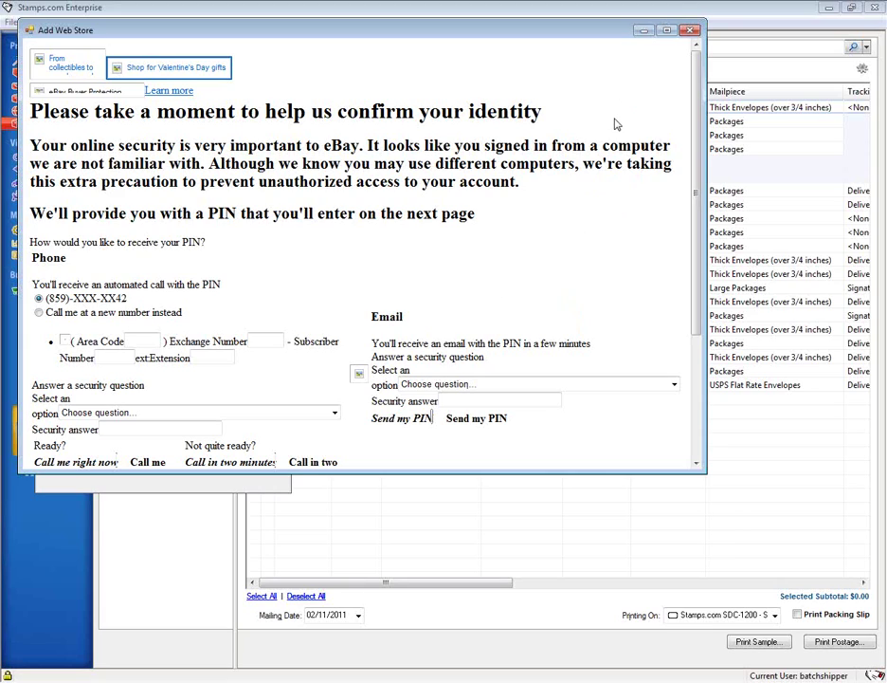
click(691, 30)
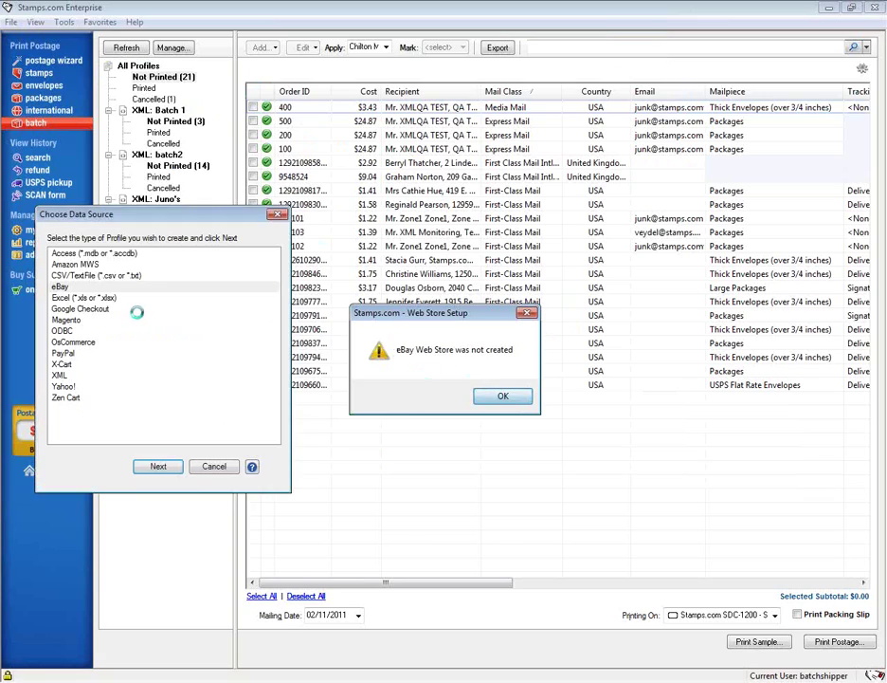
- Acknowledge the failure and start another new eBay import profile
click(502, 396)
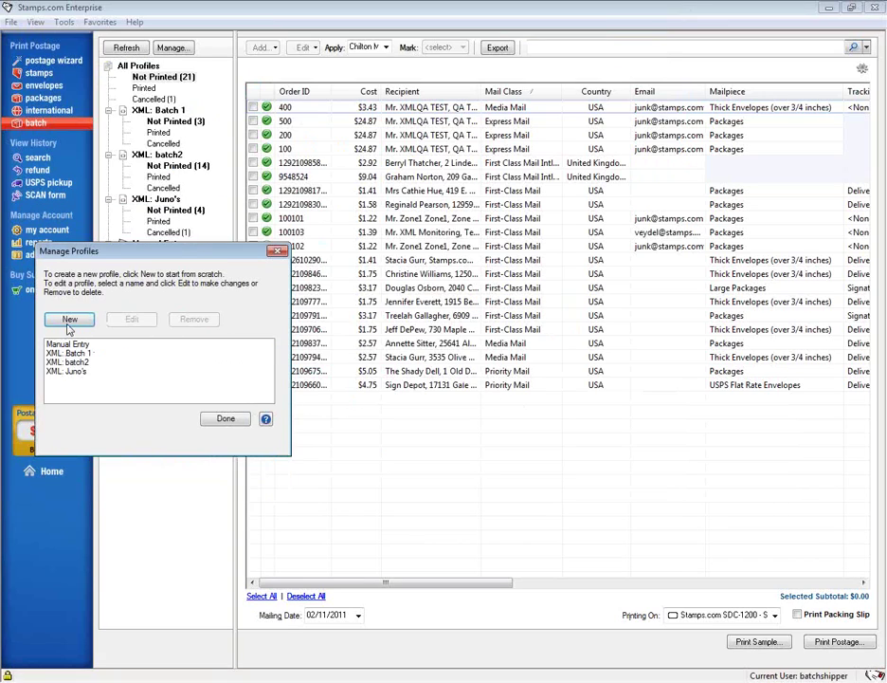
click(69, 318)
click(59, 286)
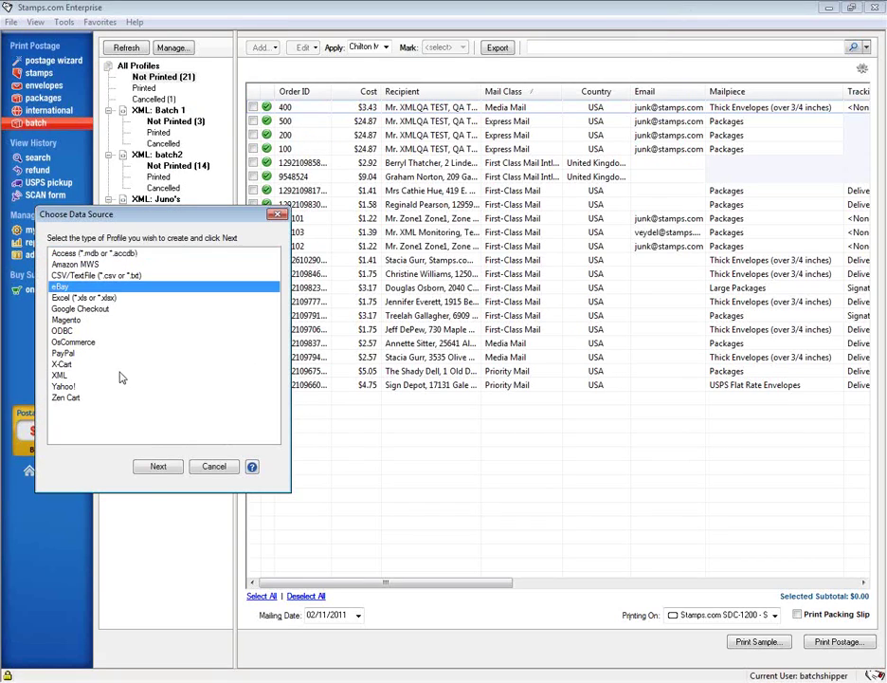
click(158, 466)
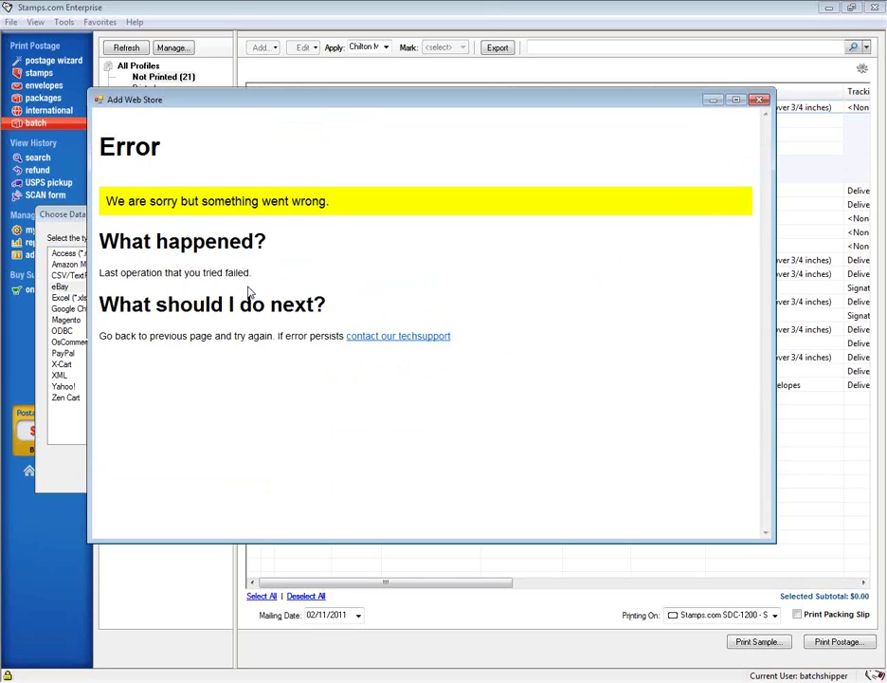
- Close the eBay error page, acknowledge the notice, cancel the new profile and finish managing profiles
click(758, 100)
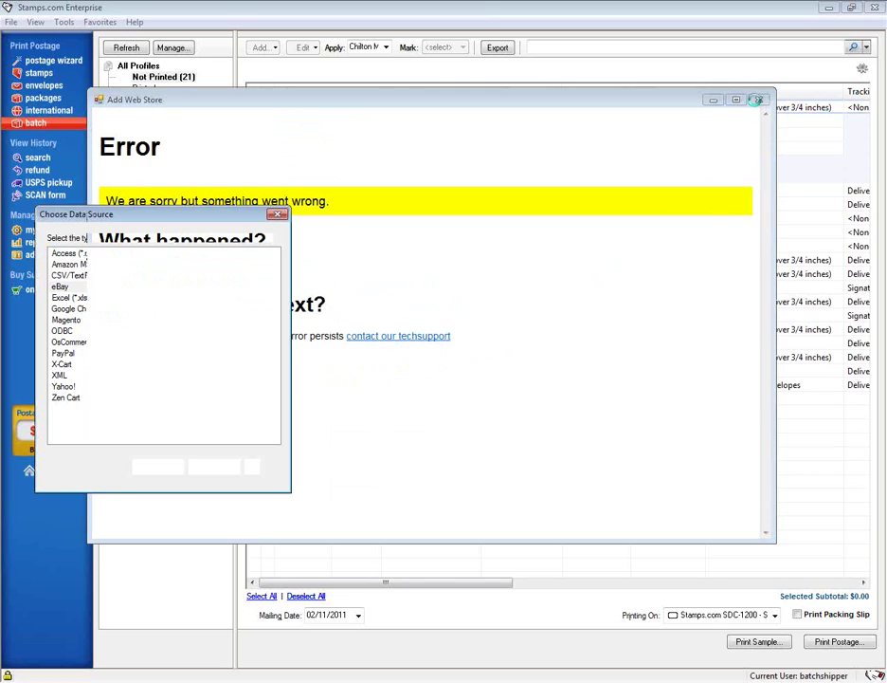
click(507, 394)
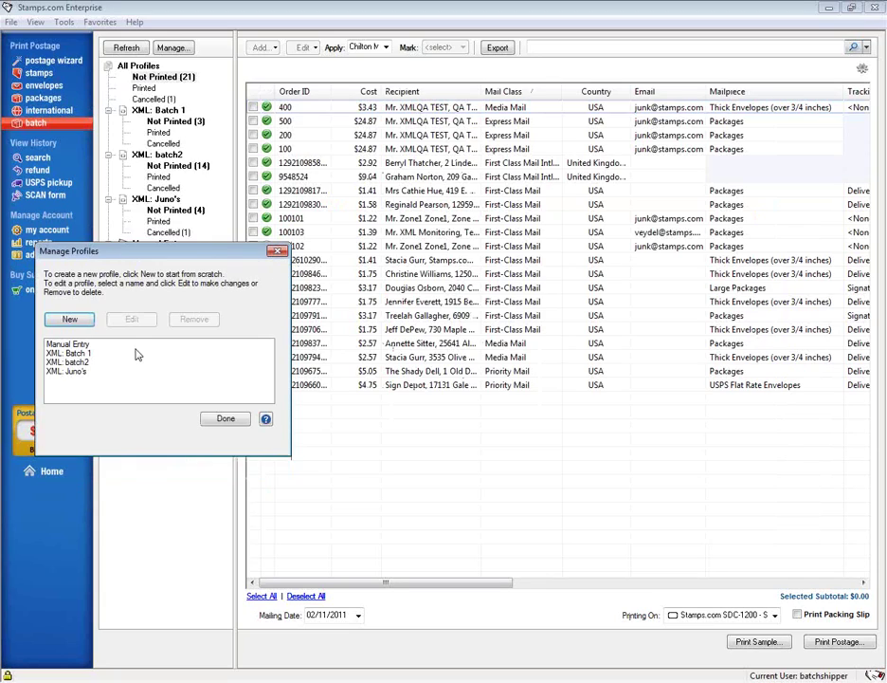
click(59, 319)
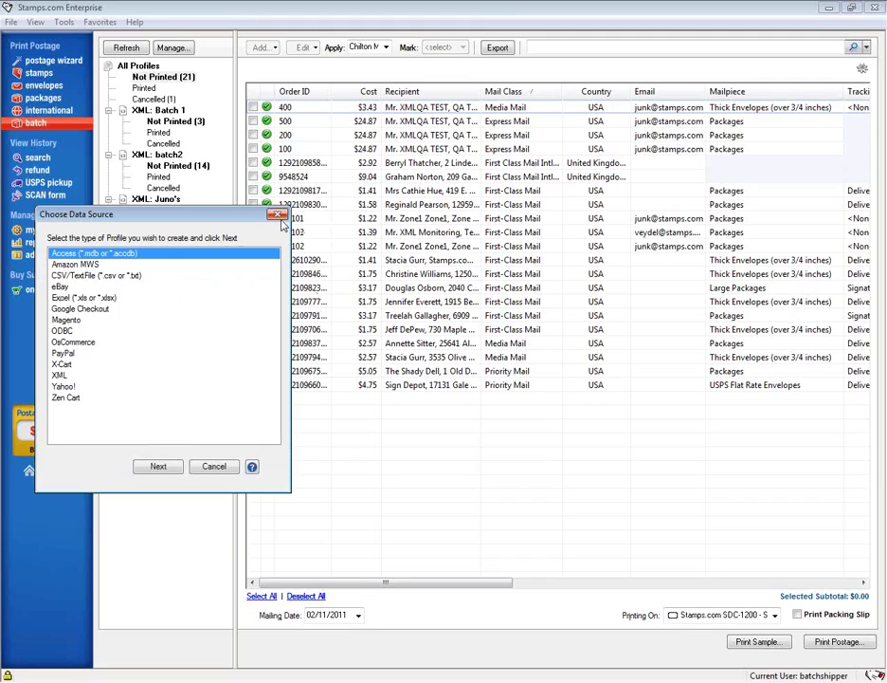
click(278, 216)
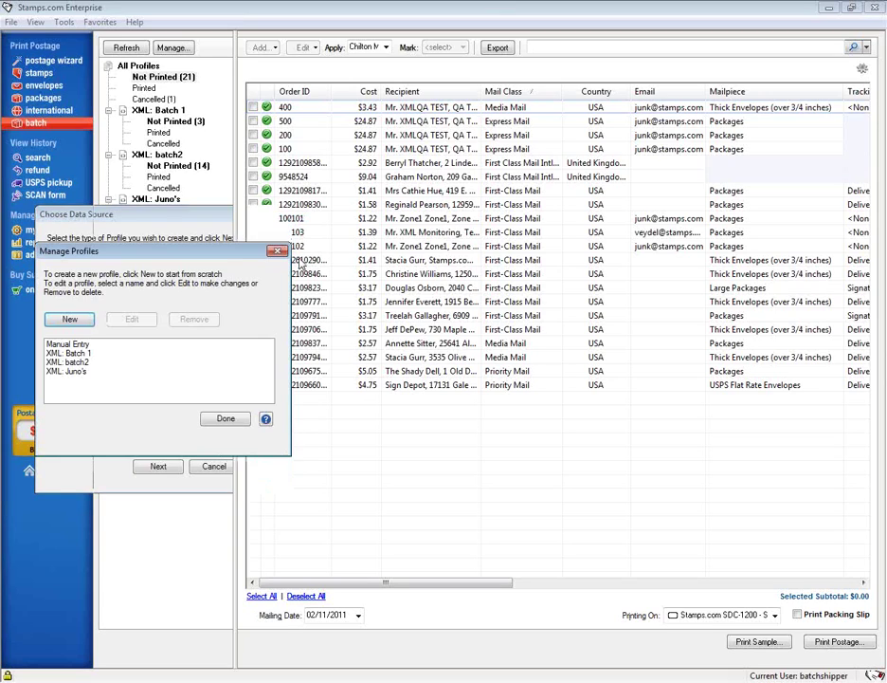
click(278, 251)
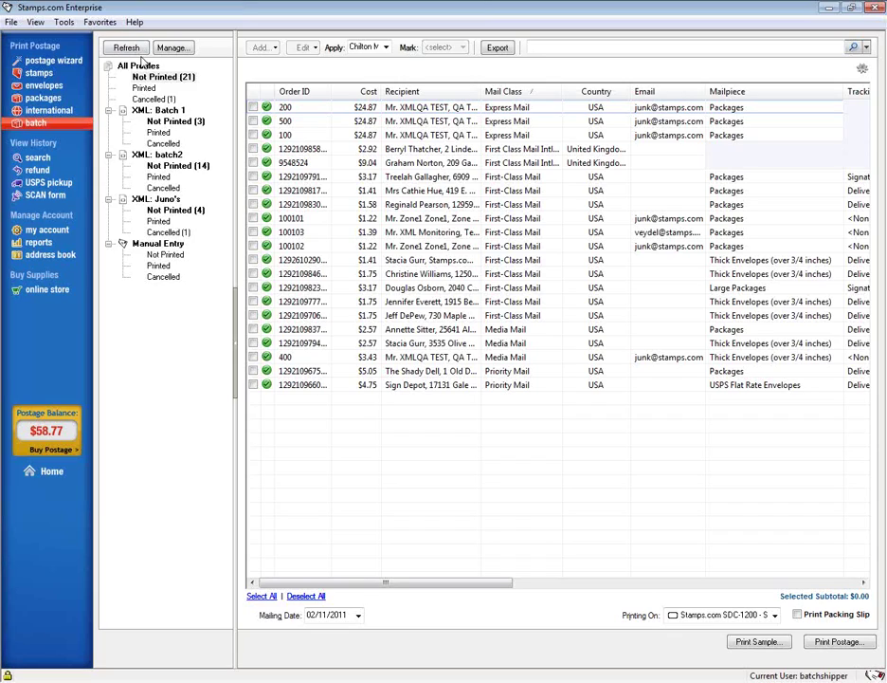
click(357, 616)
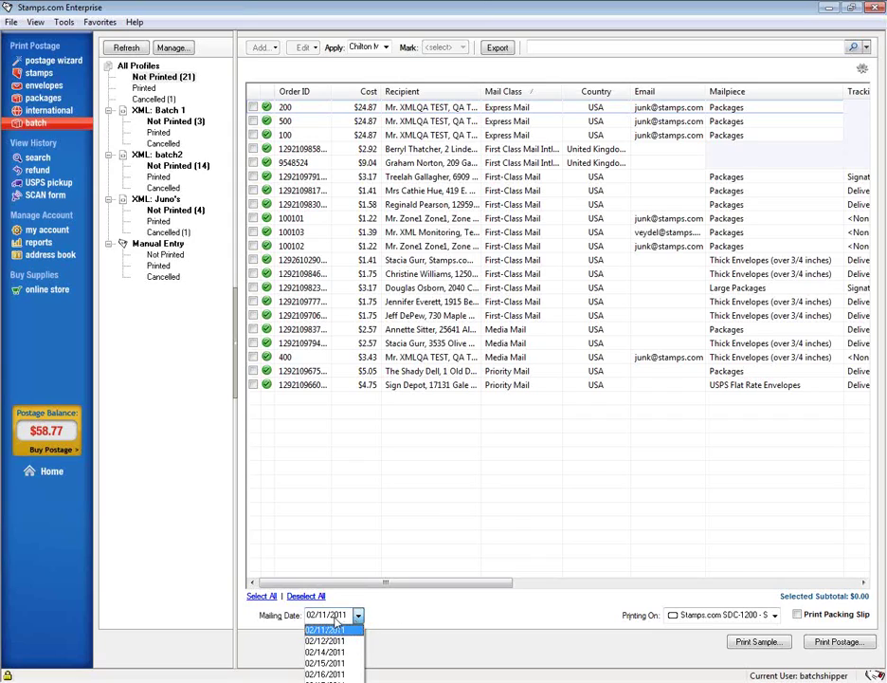
- Keep the mailing date at 02/11/2011 and show the Printing On label sheet options
click(434, 610)
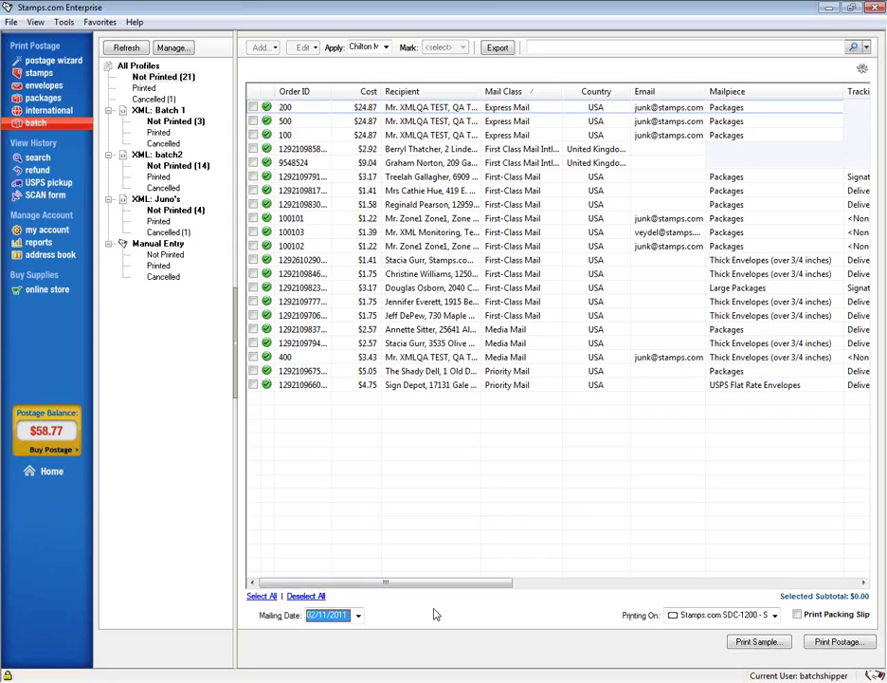
click(359, 616)
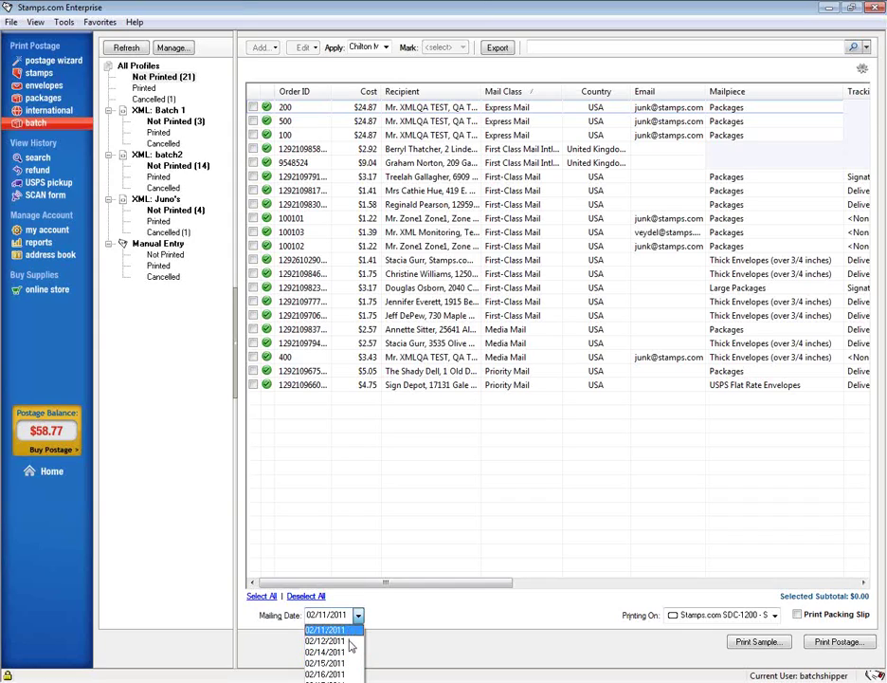
click(383, 615)
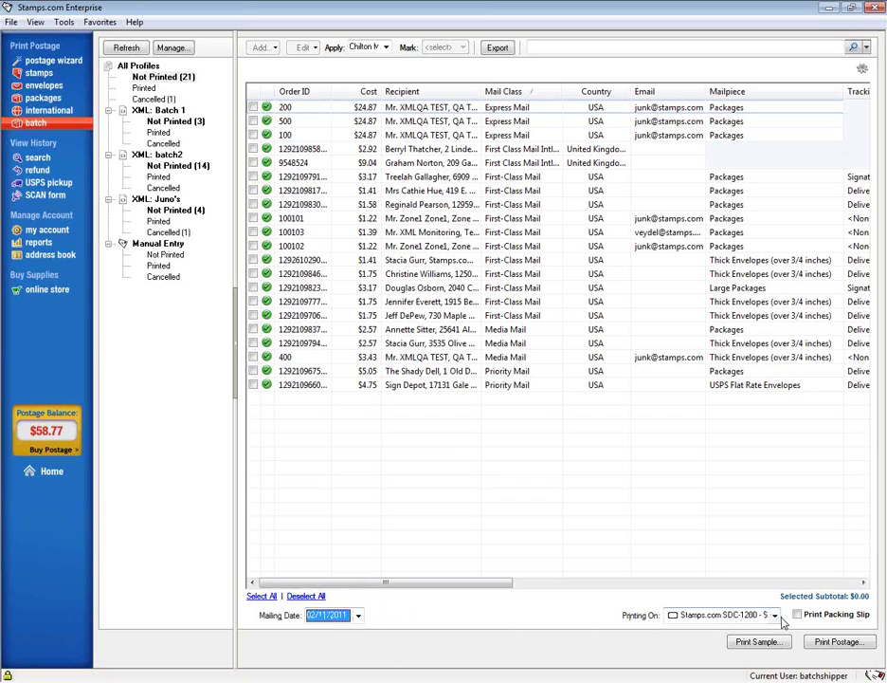
click(777, 615)
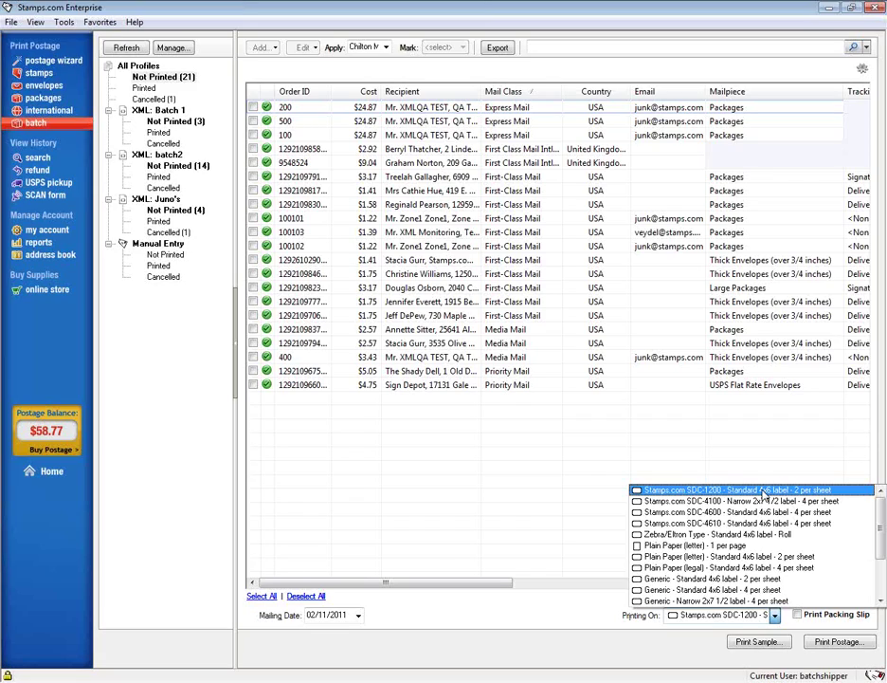
- Choose Stamps.com SDC-1200 Standard 4x6 label as the batch's print media
click(763, 491)
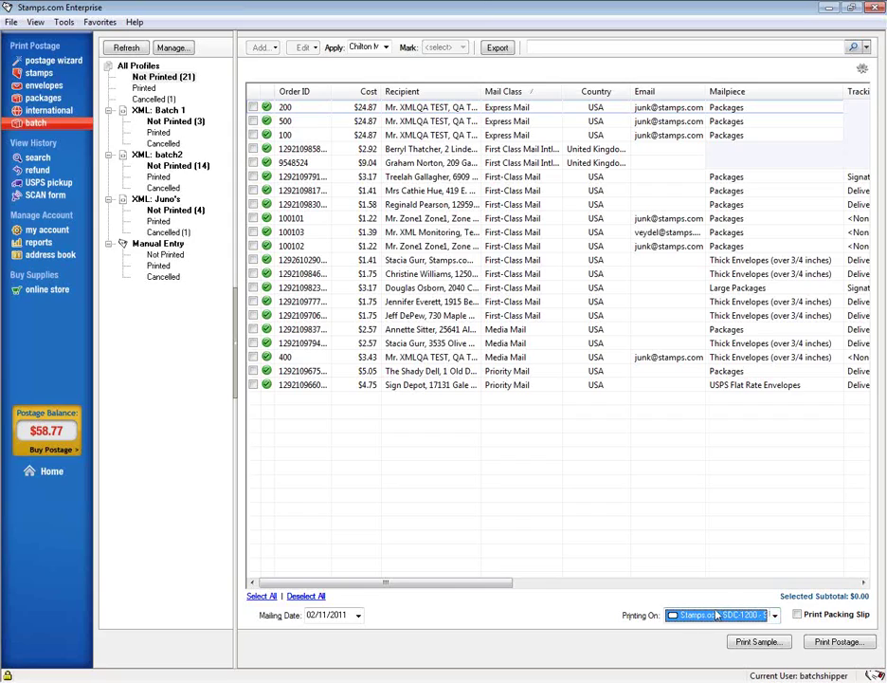
- Enable Print Packing Slip for the batch printing on SDC-1200 labels
click(801, 616)
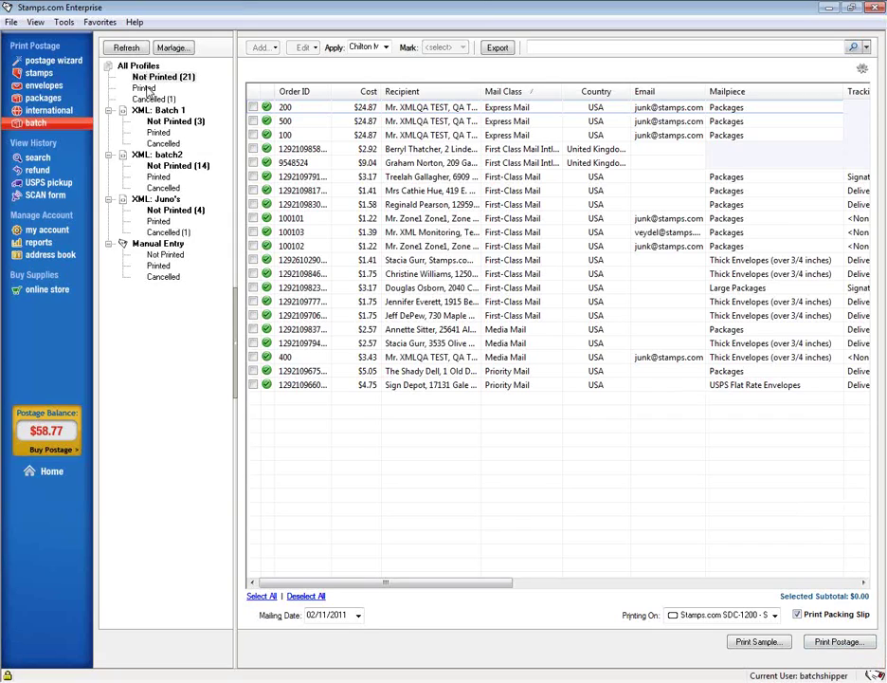
- Select the $1.75 First-Class order for postage, declining packing slips when order details are missing
click(254, 302)
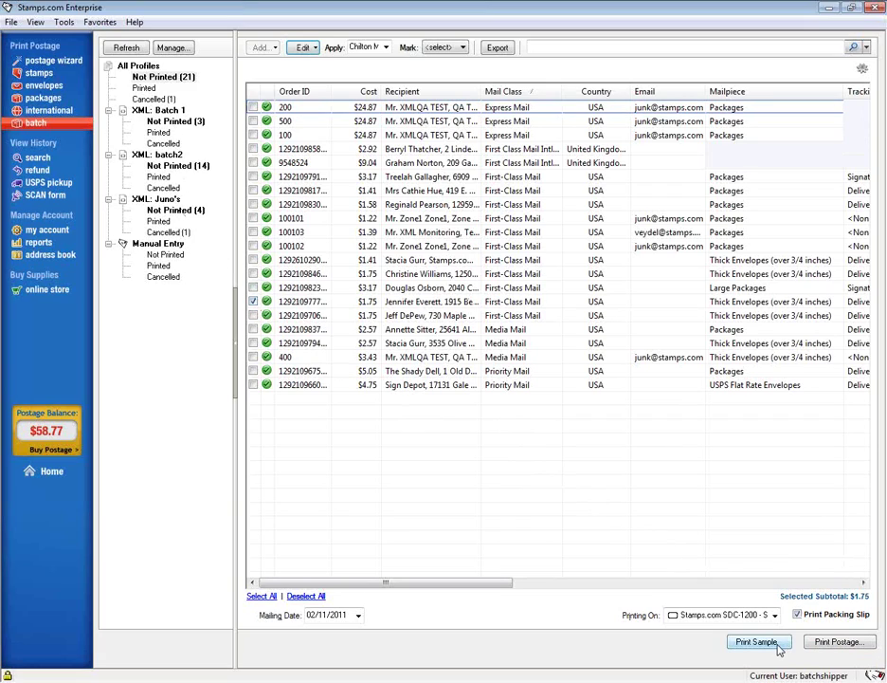
click(834, 642)
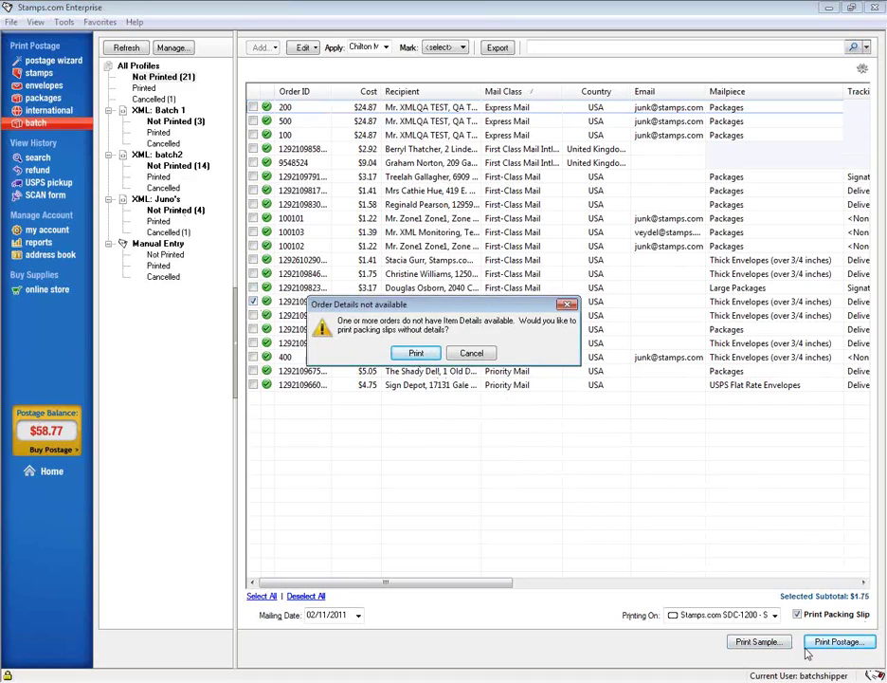
click(471, 355)
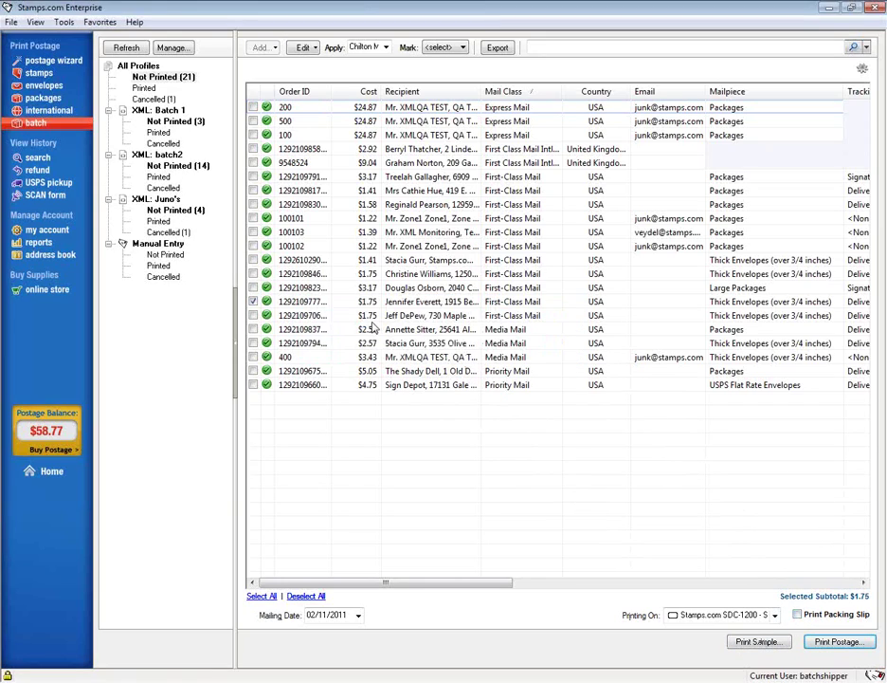
click(834, 642)
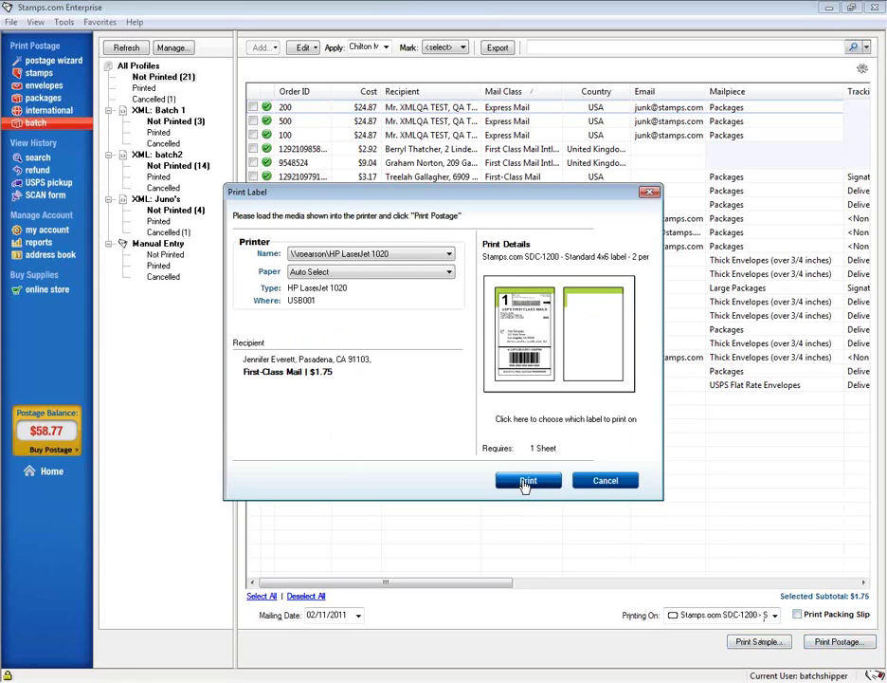
- Print the $1.75 First-Class order's label and acknowledge the print problem message
click(528, 480)
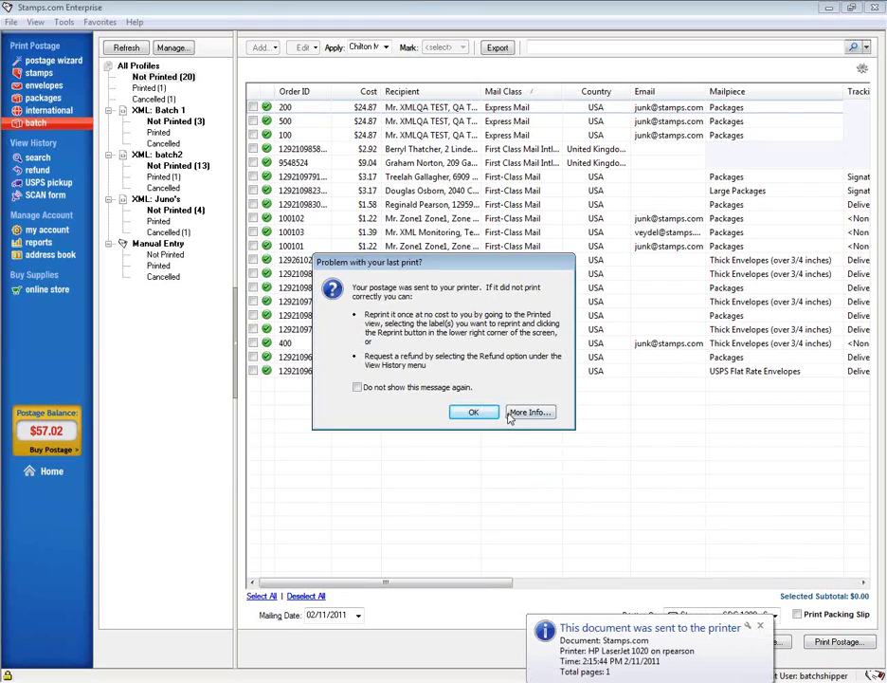
click(479, 417)
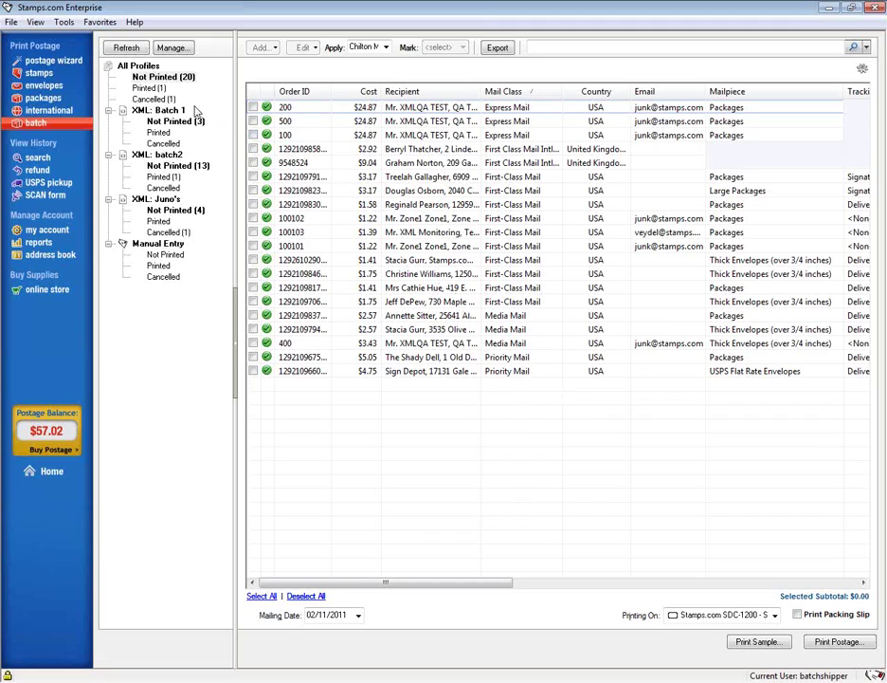
click(149, 88)
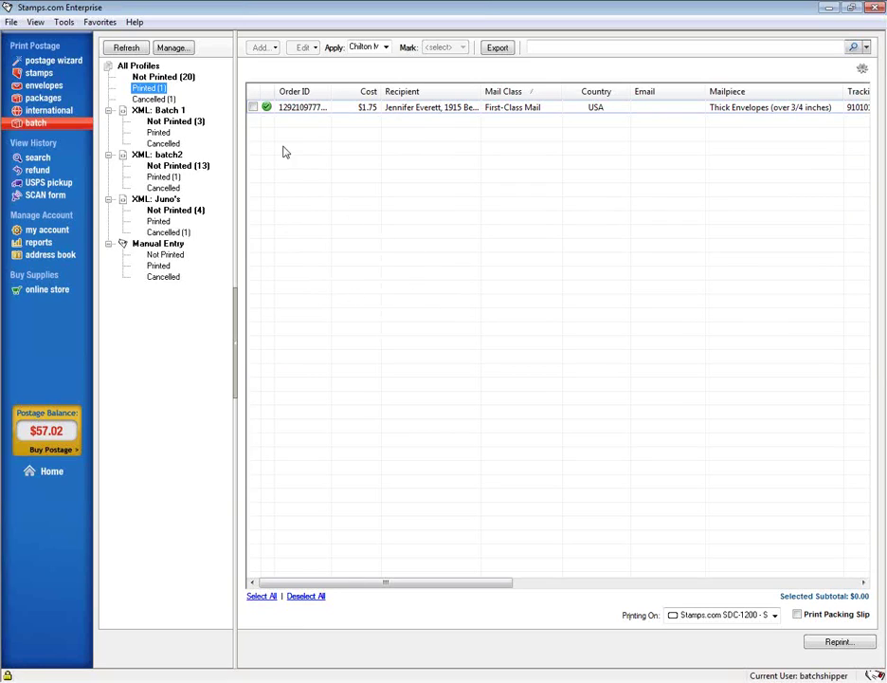
click(253, 107)
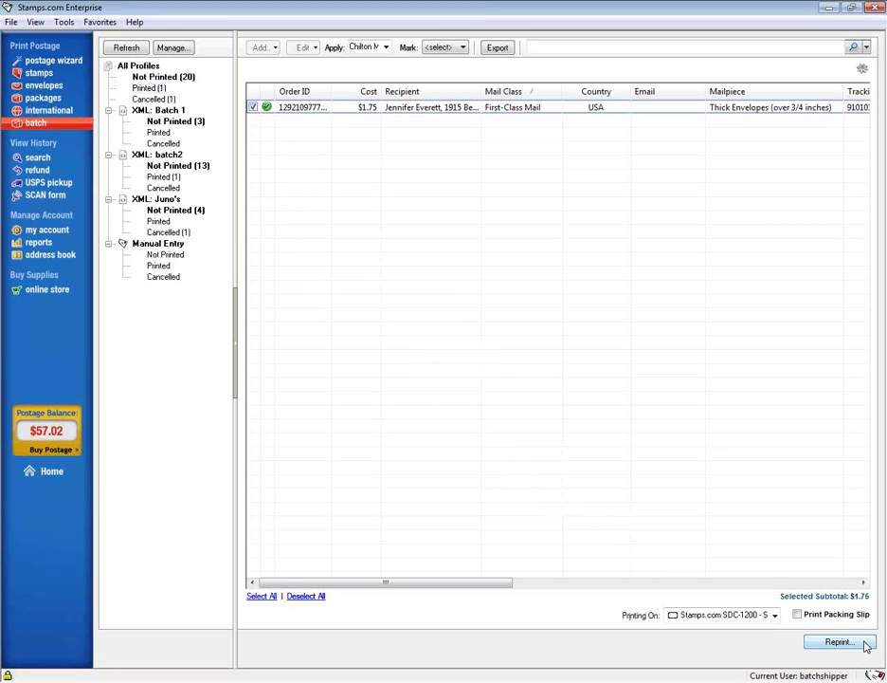
click(253, 108)
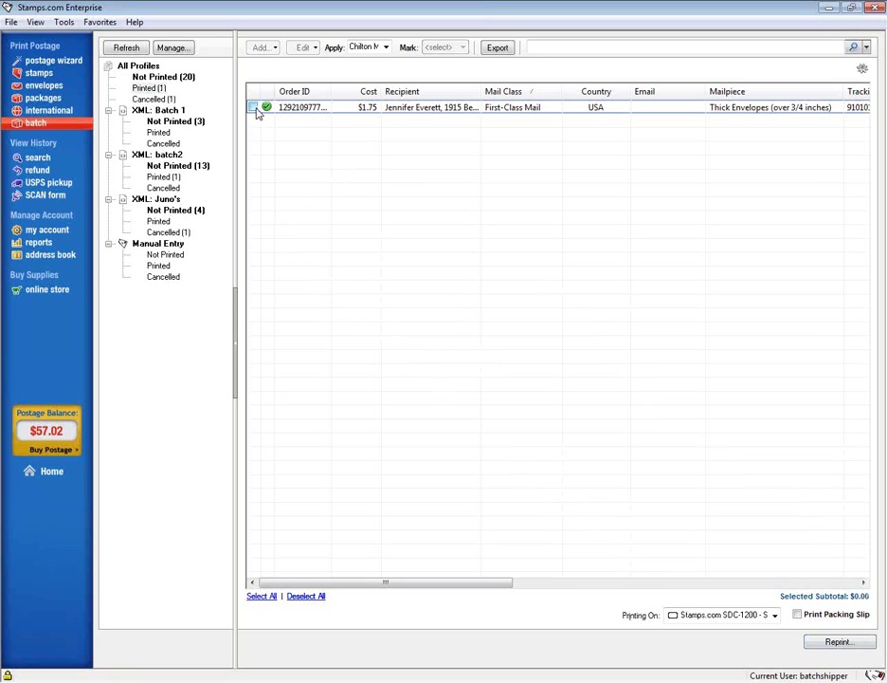
click(180, 76)
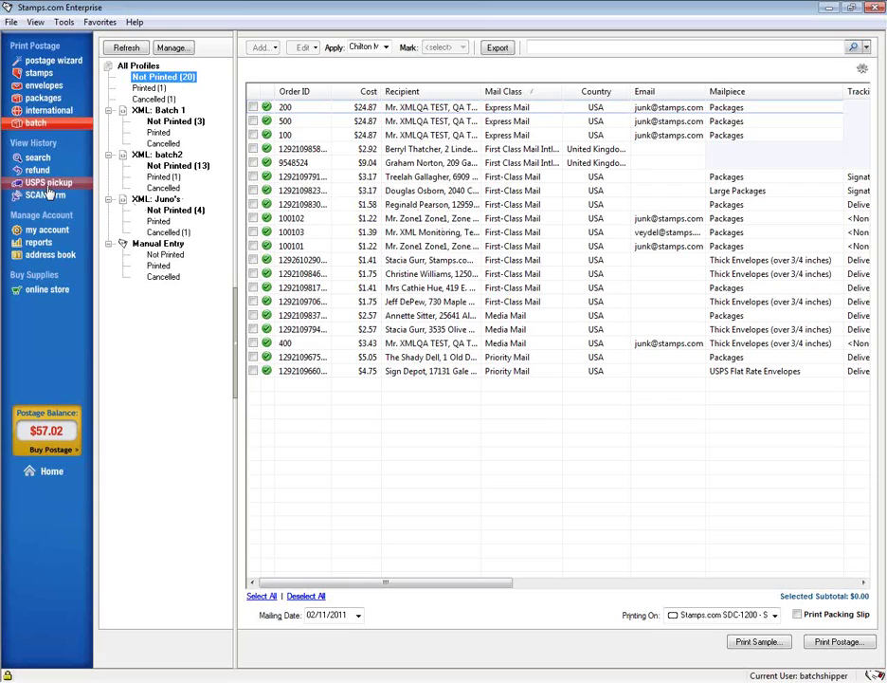
- Go to the USPS pickup page showing the $1.75 First-Class shipment
click(47, 185)
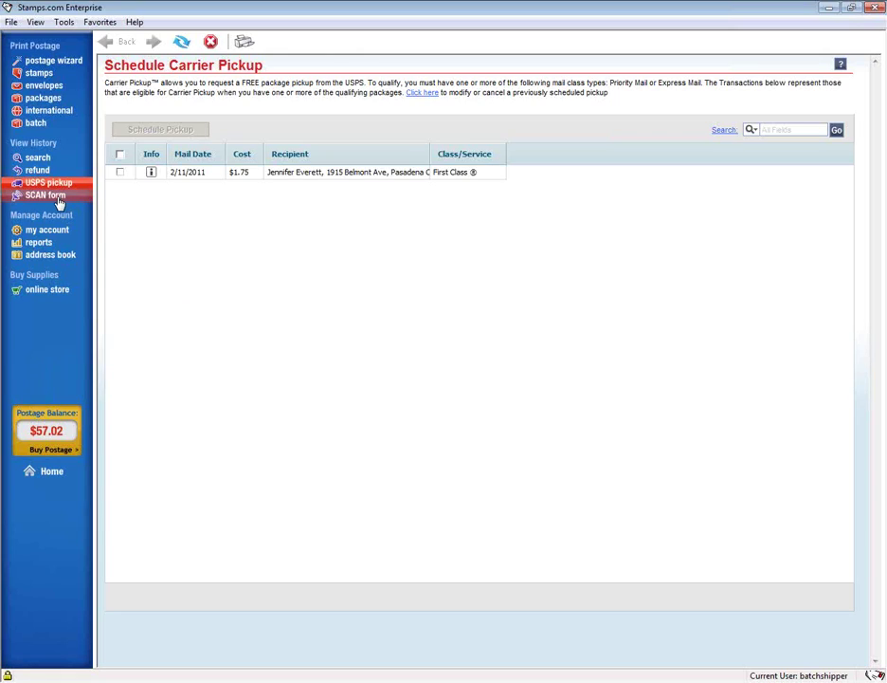
- Try scheduling pickup for the First Class transaction and dismiss the Priority/Express-only restriction
click(120, 173)
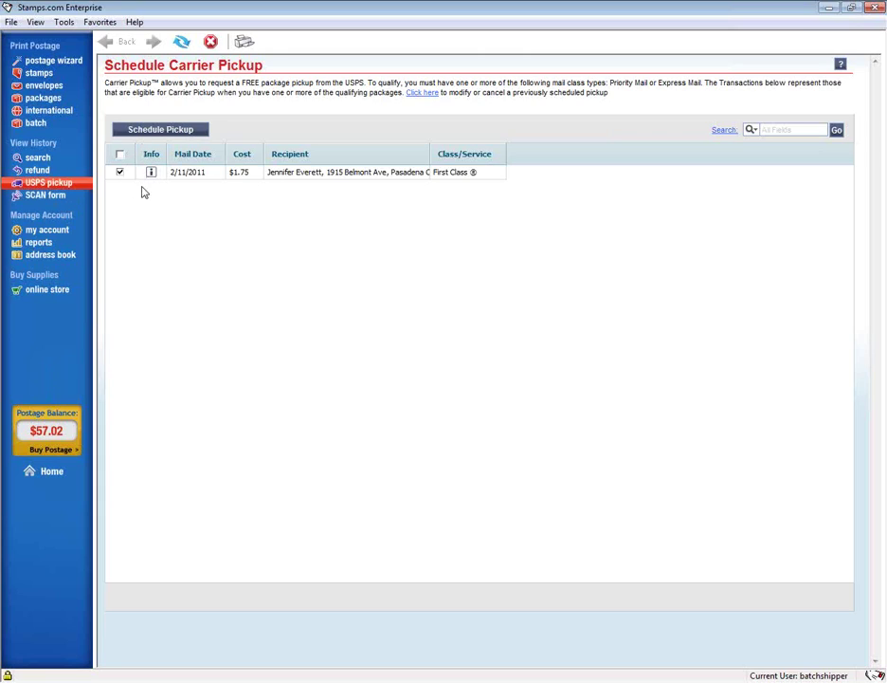
click(142, 130)
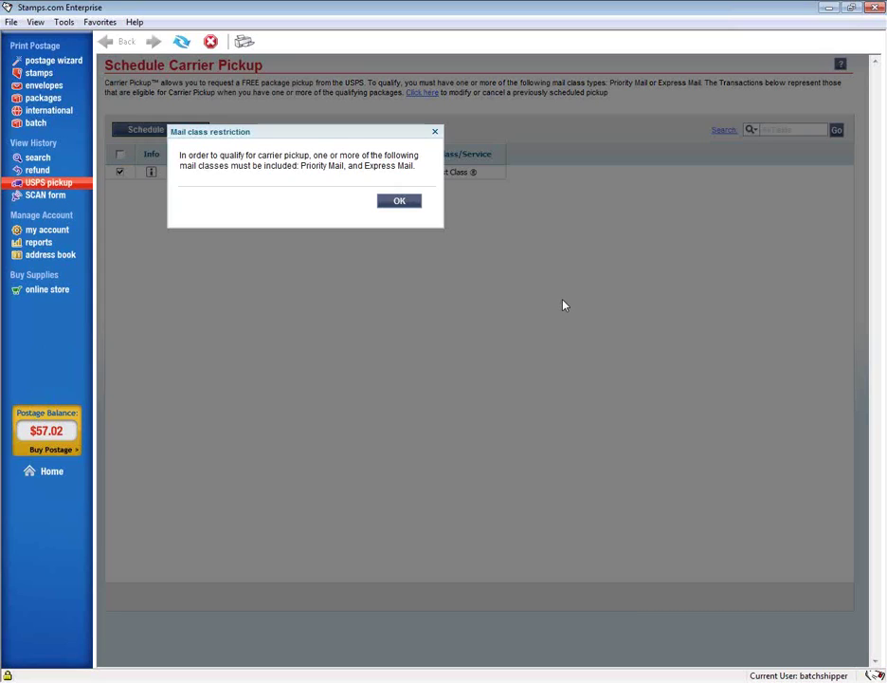
click(437, 134)
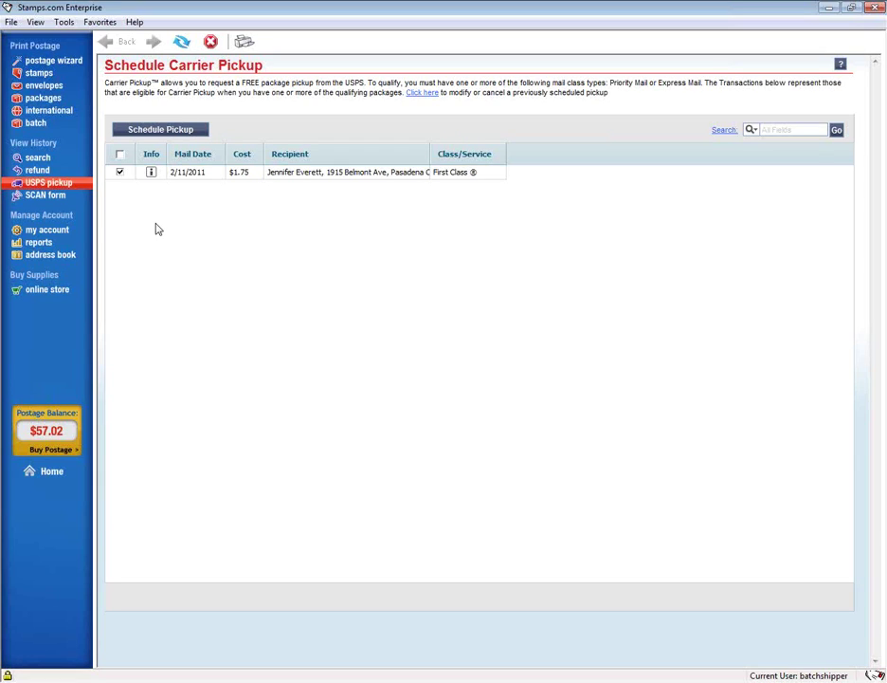
- On the SCAN form page, select all transactions and then deselect them again
click(45, 194)
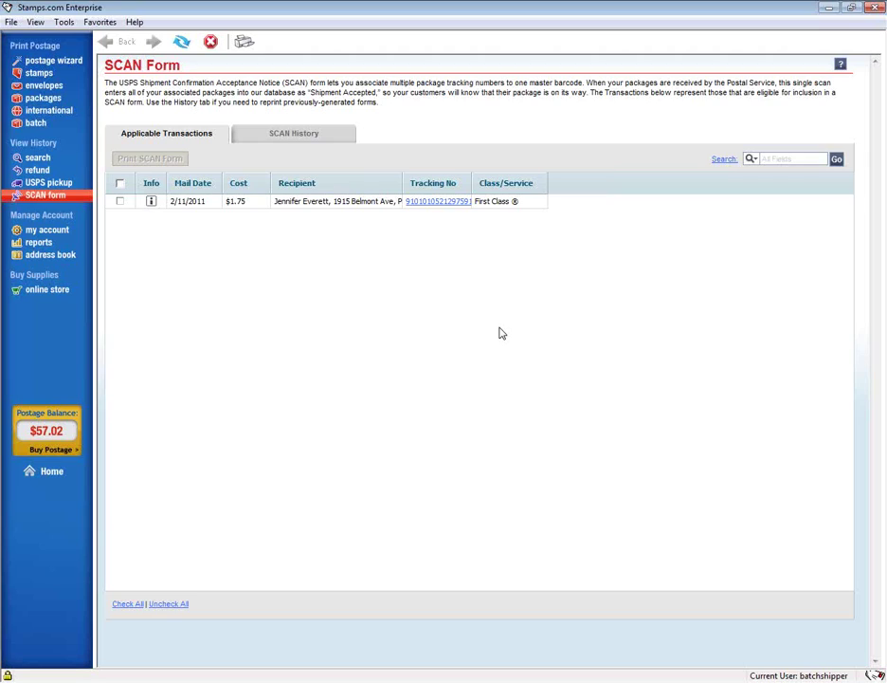
click(119, 185)
click(121, 186)
click(46, 230)
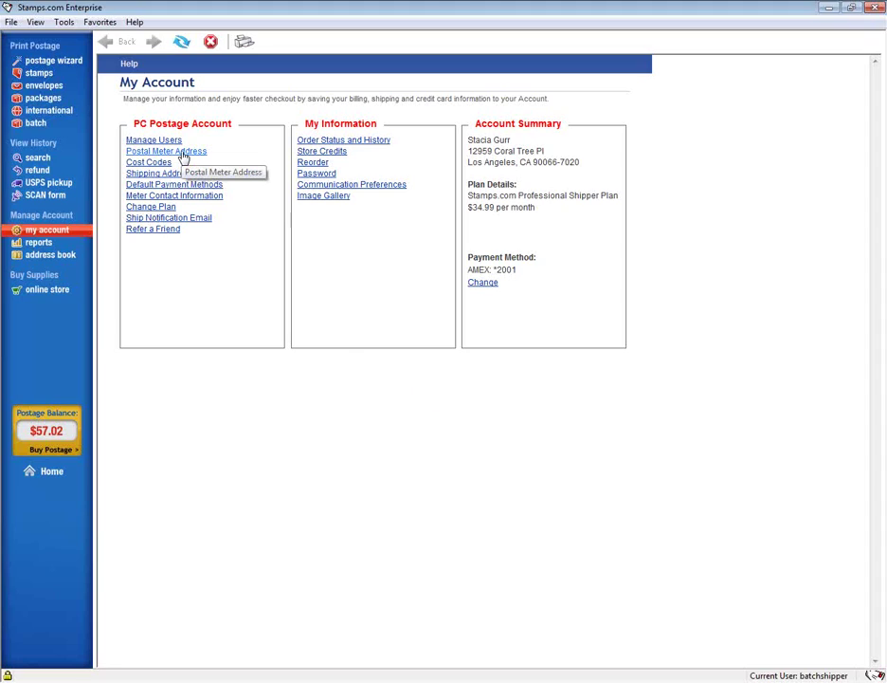
click(184, 152)
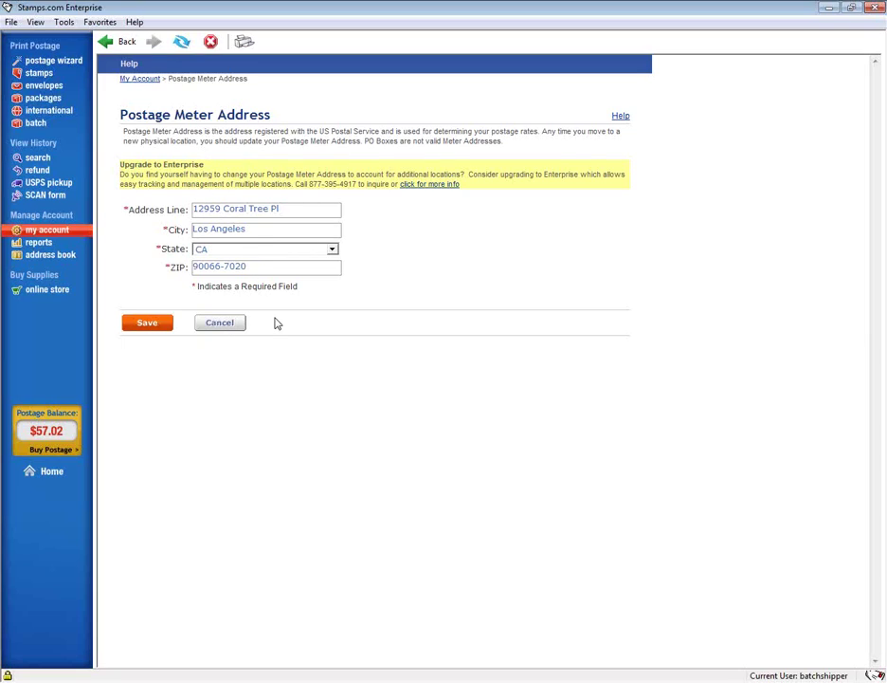
click(38, 232)
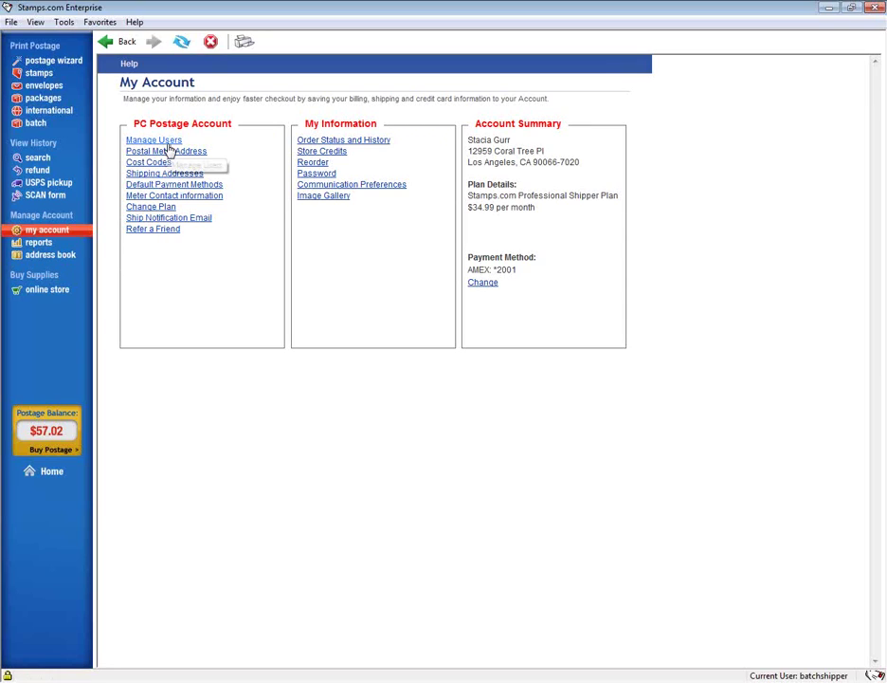
- Replace the ship notification message with 'Thank you... blah blah' and include order details
click(167, 219)
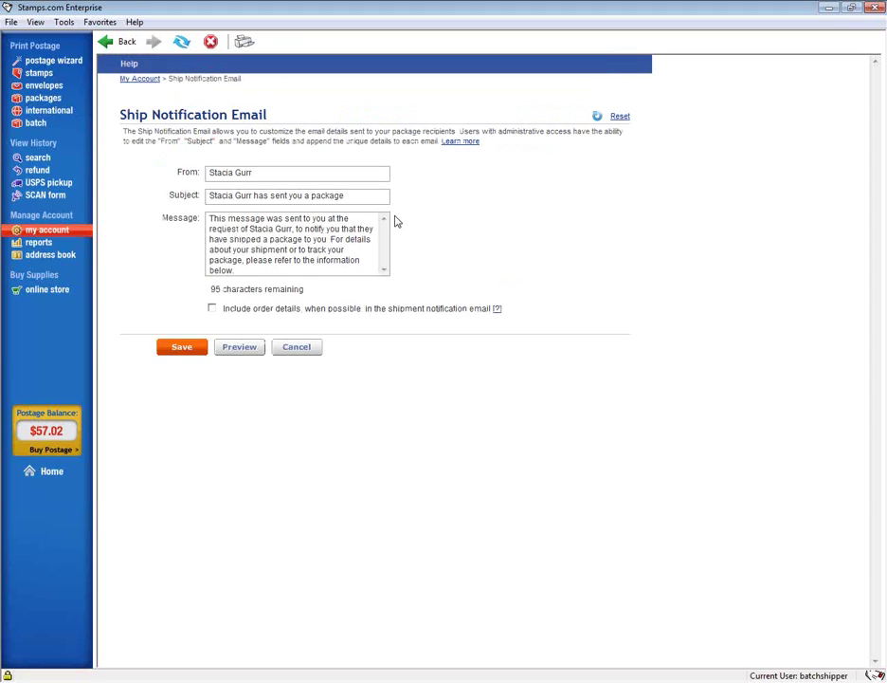
drag(233, 270, 228, 228)
click(501, 258)
drag(248, 269, 143, 154)
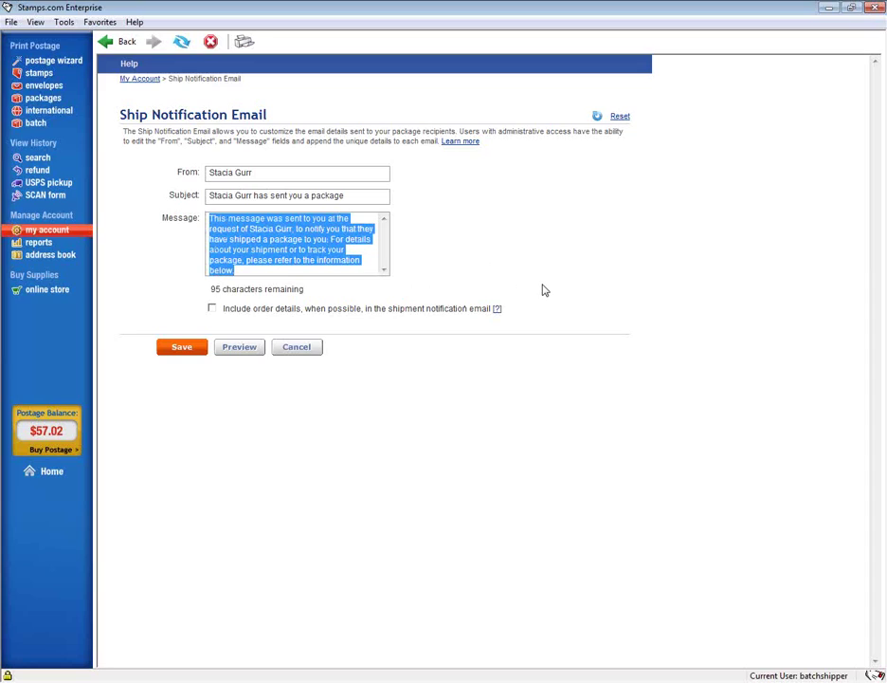
key(BackSpace)
text(Than)
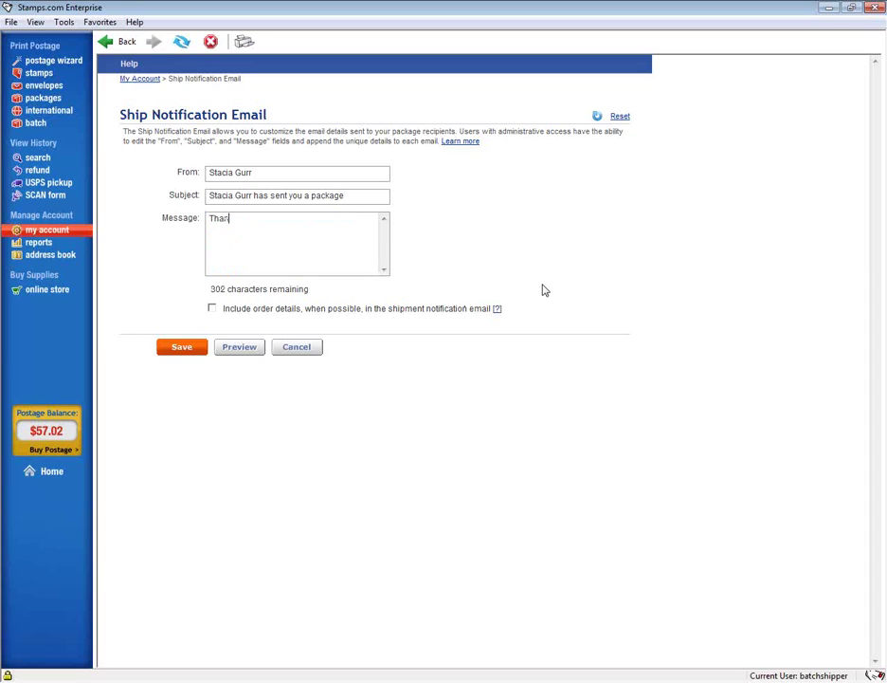
text(k you.)
key(BackSpace)
text(.. blah blah)
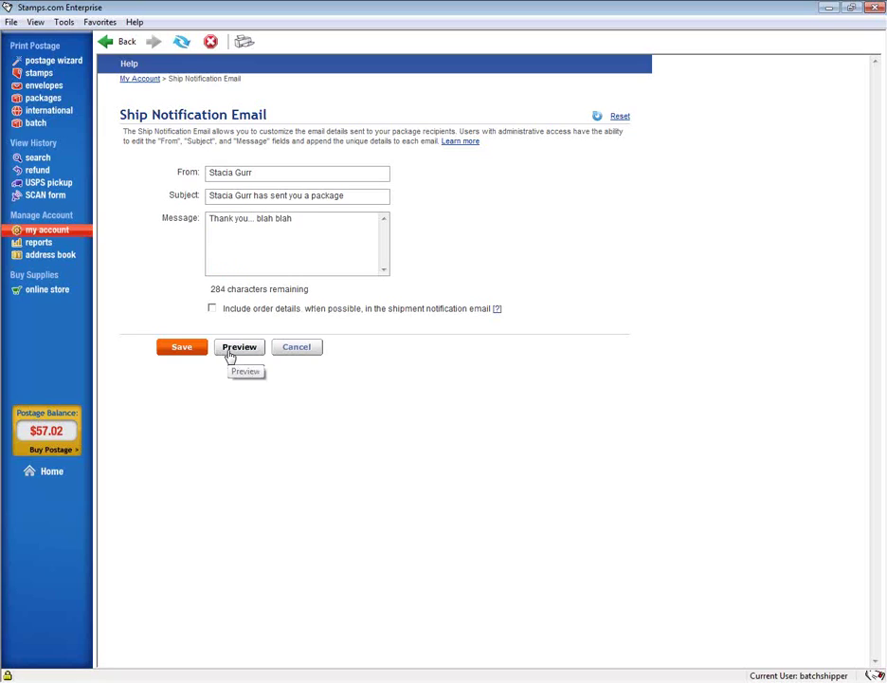
click(211, 311)
click(242, 349)
scroll(572, 410, down, 5)
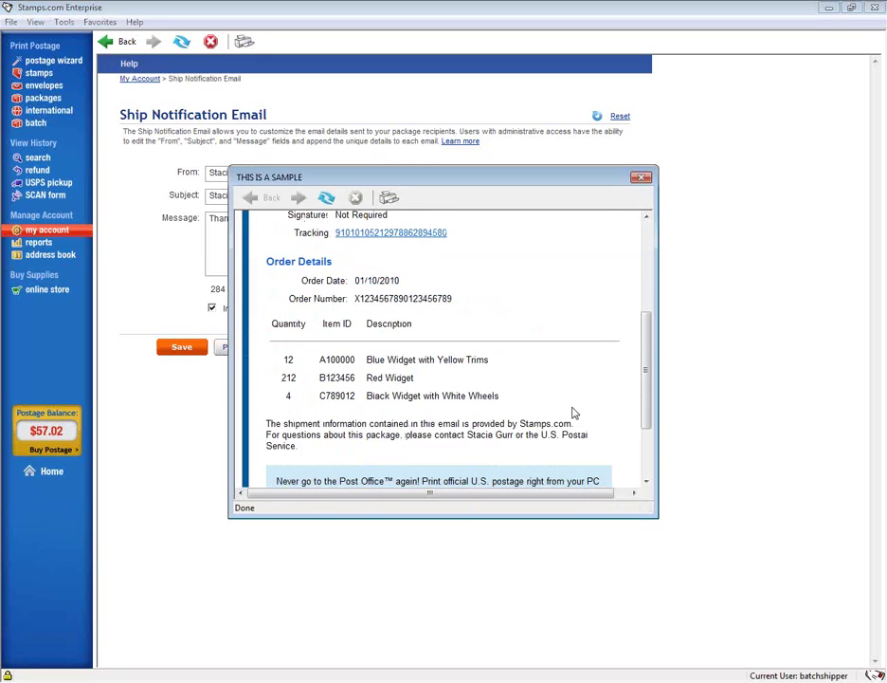
scroll(573, 412, up, 3)
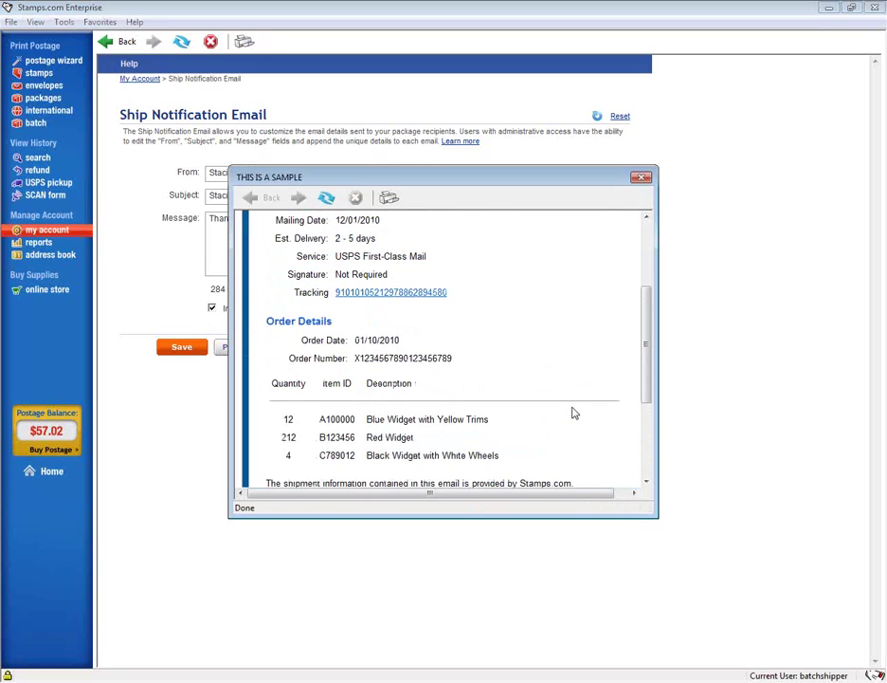
scroll(573, 410, down, 2)
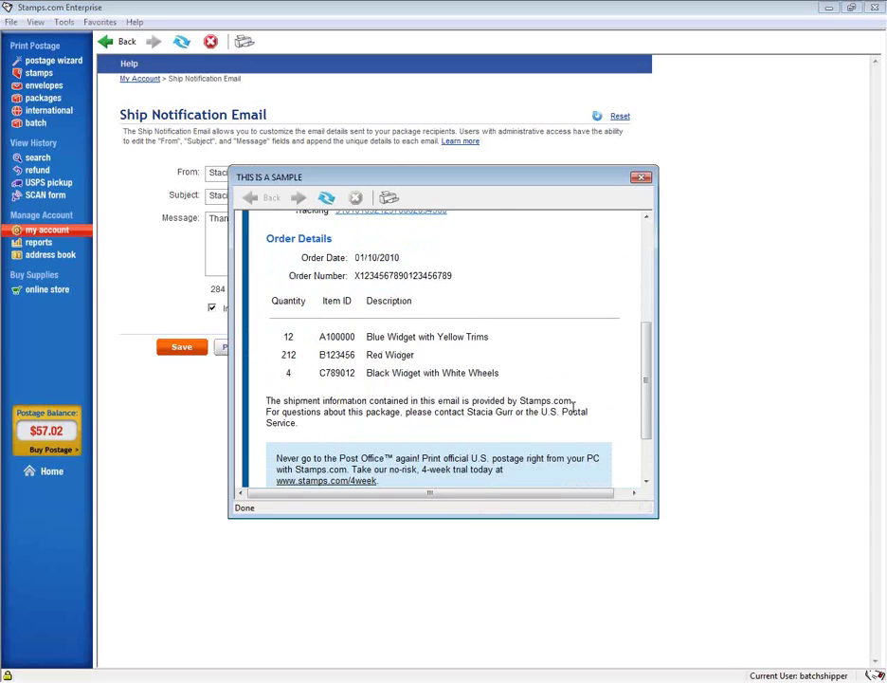
scroll(573, 409, up, 5)
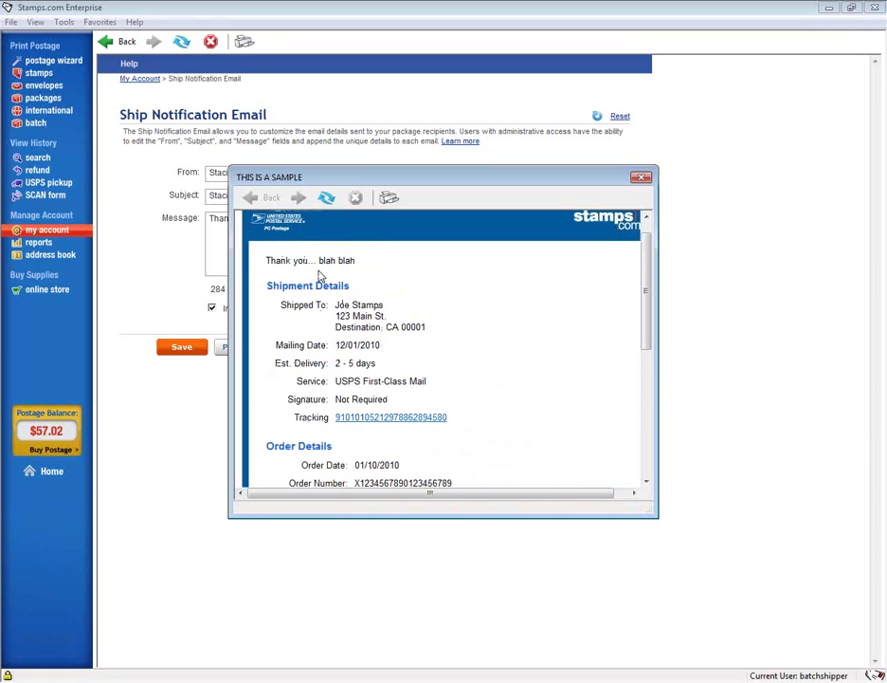
scroll(477, 407, down, 2)
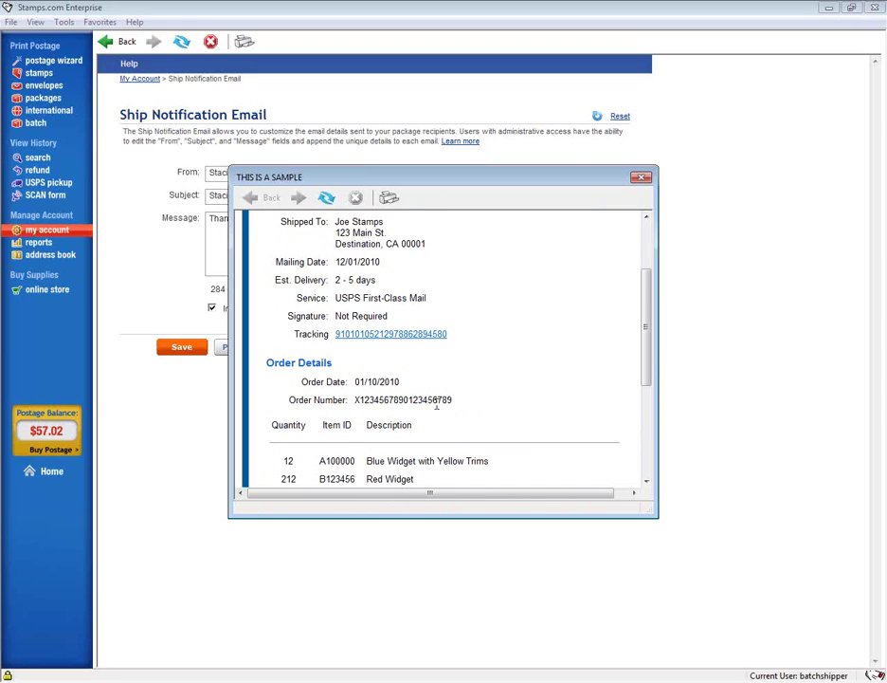
scroll(497, 406, down, 3)
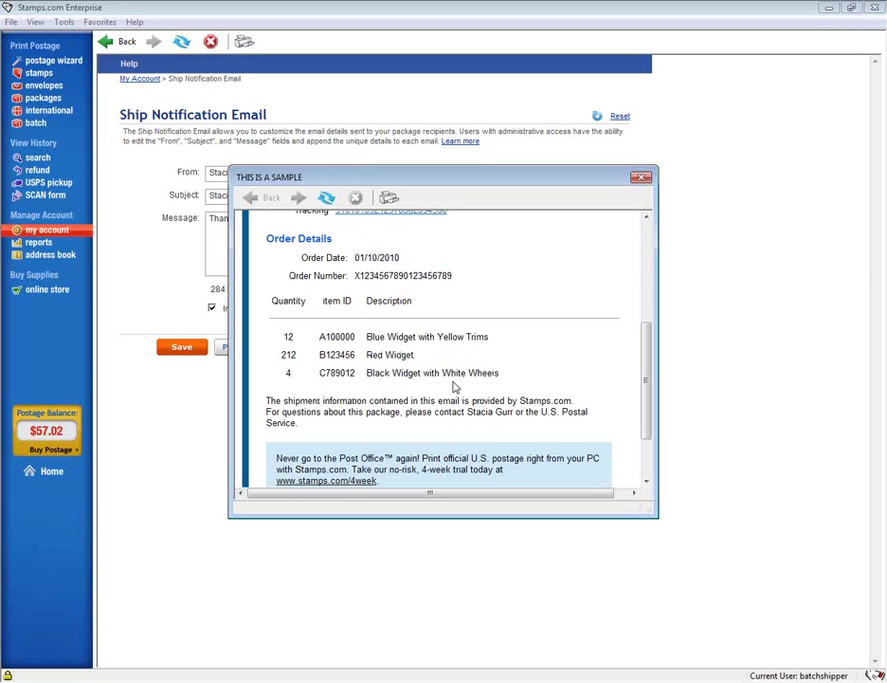
scroll(453, 381, down, 2)
click(641, 177)
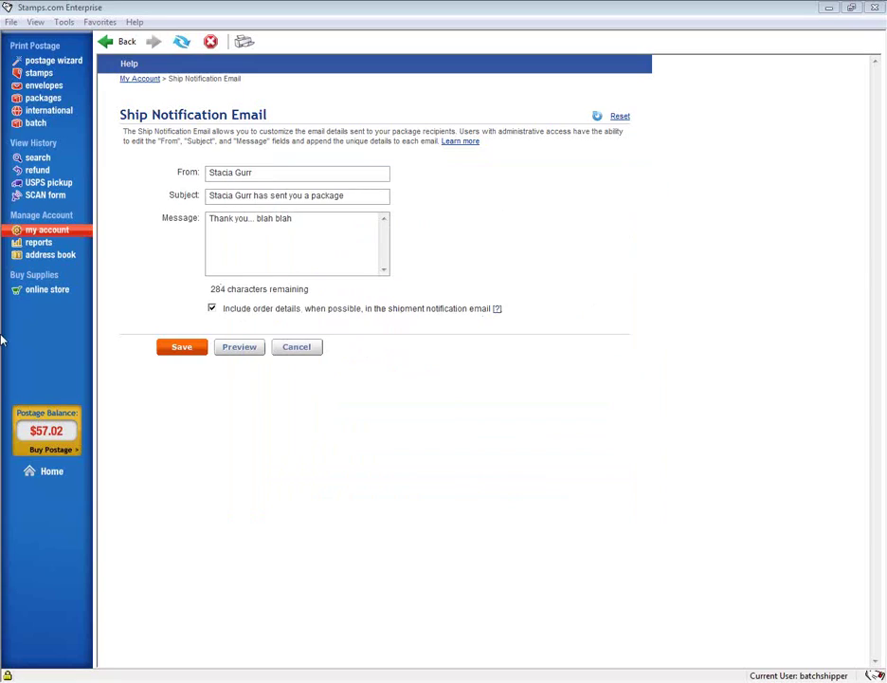
- From My Account, go to Change Plan and tick Stamps.com Premier at $24.99/month
click(289, 348)
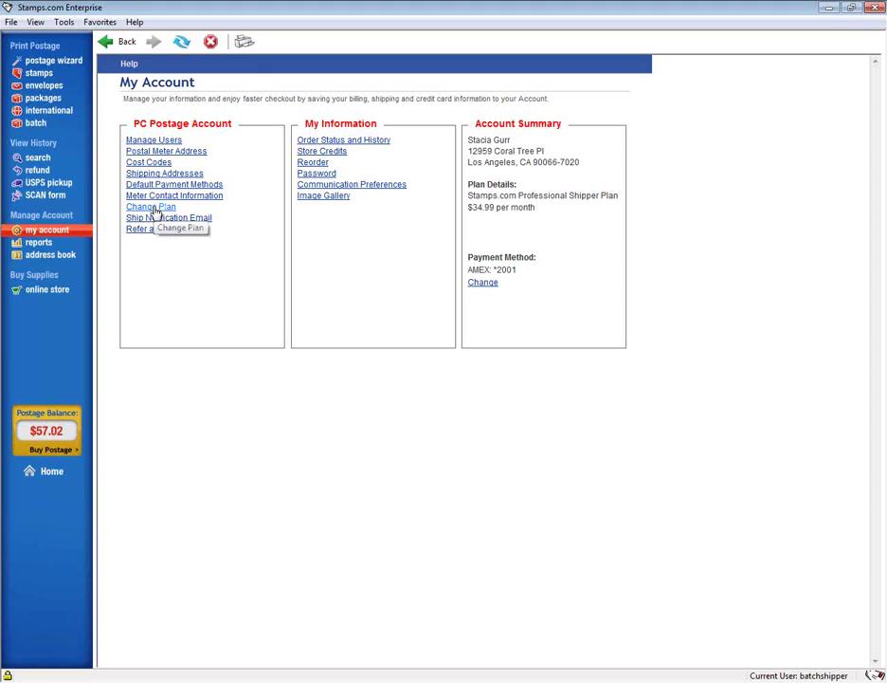
click(153, 211)
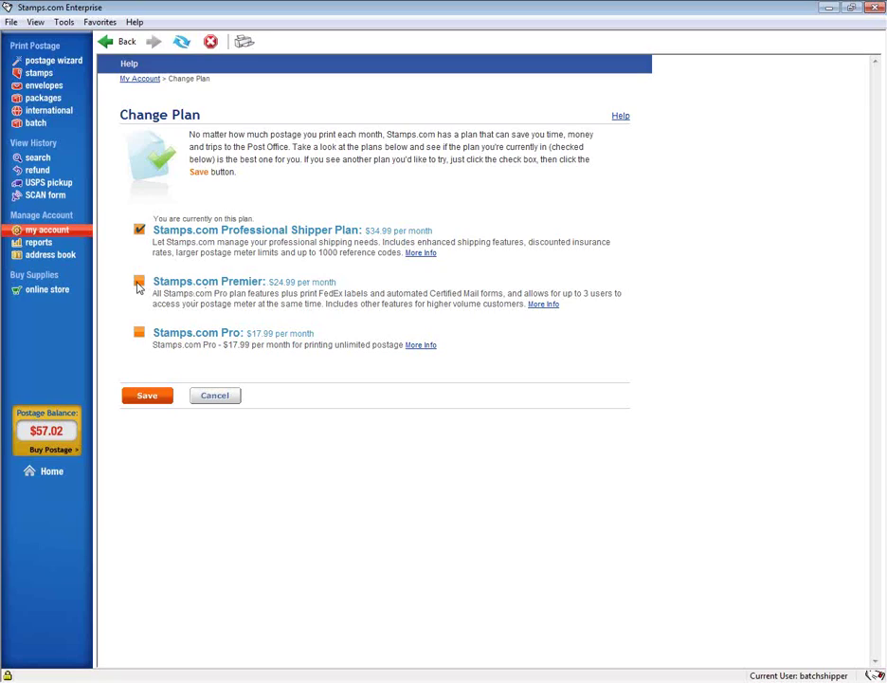
click(139, 283)
- Leave the Professional Shipper plan unsaved, browse the online supplies store, then return Home
click(49, 230)
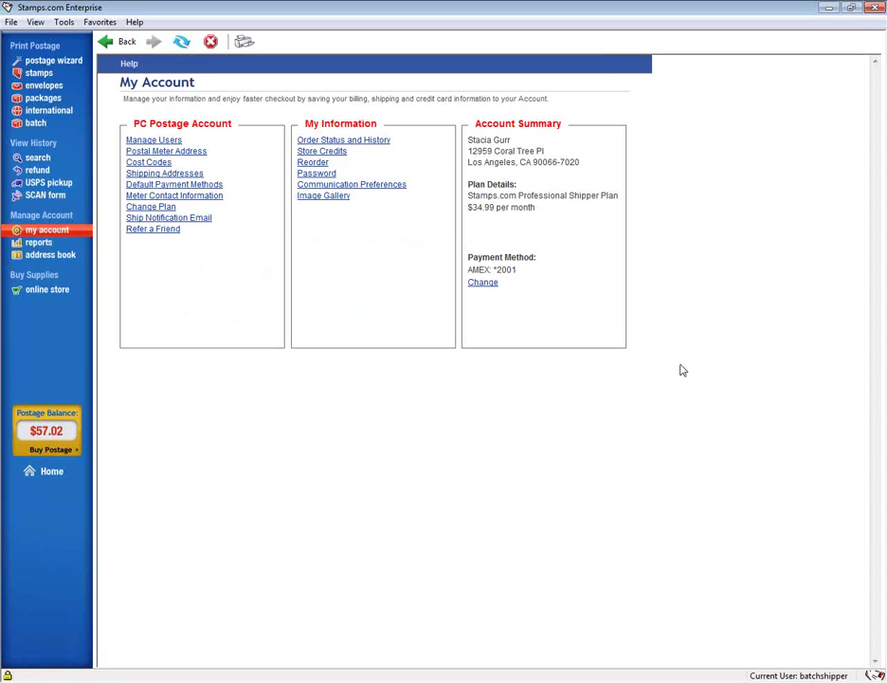
click(42, 290)
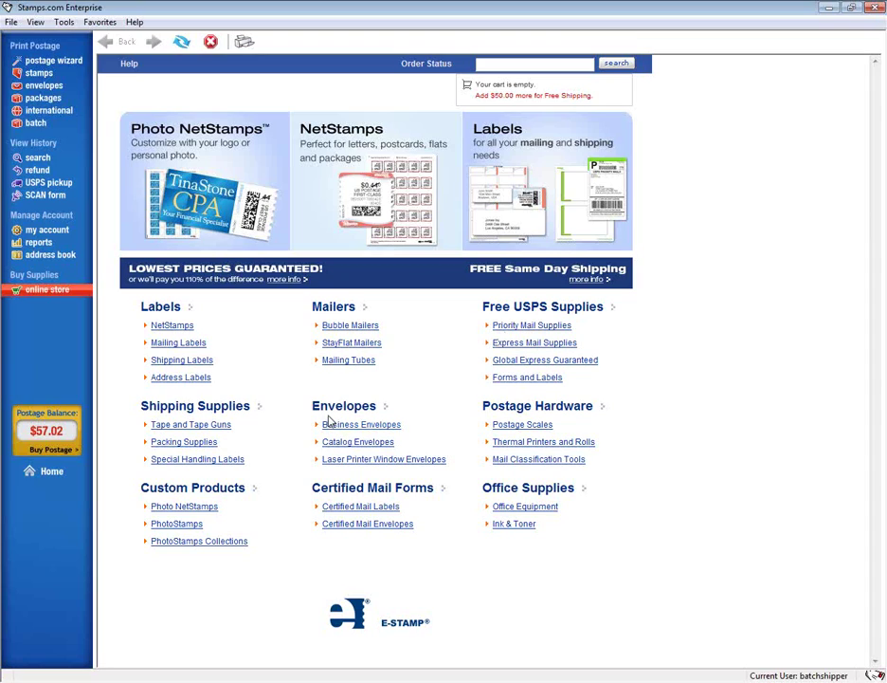
click(53, 472)
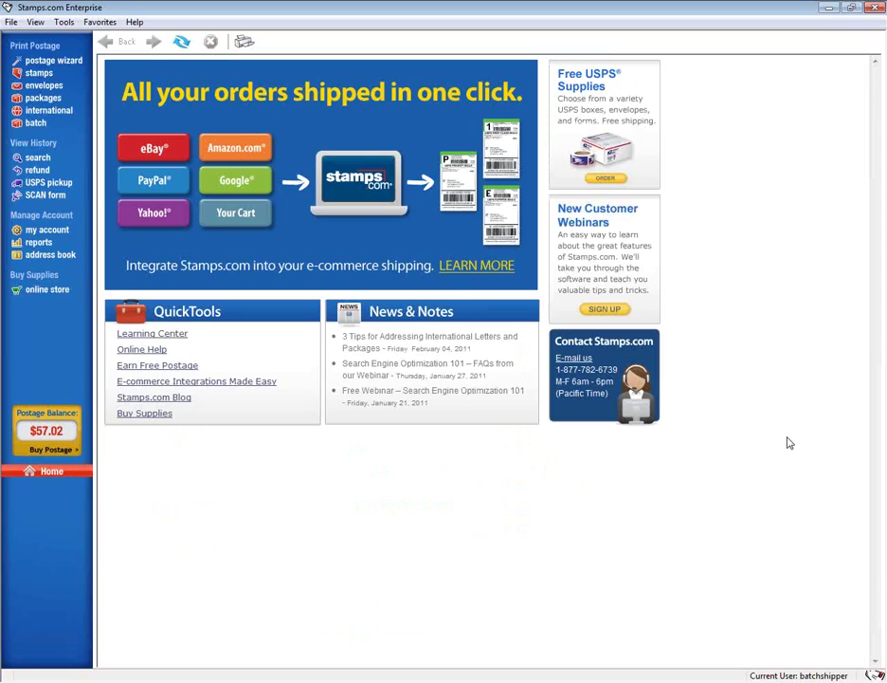